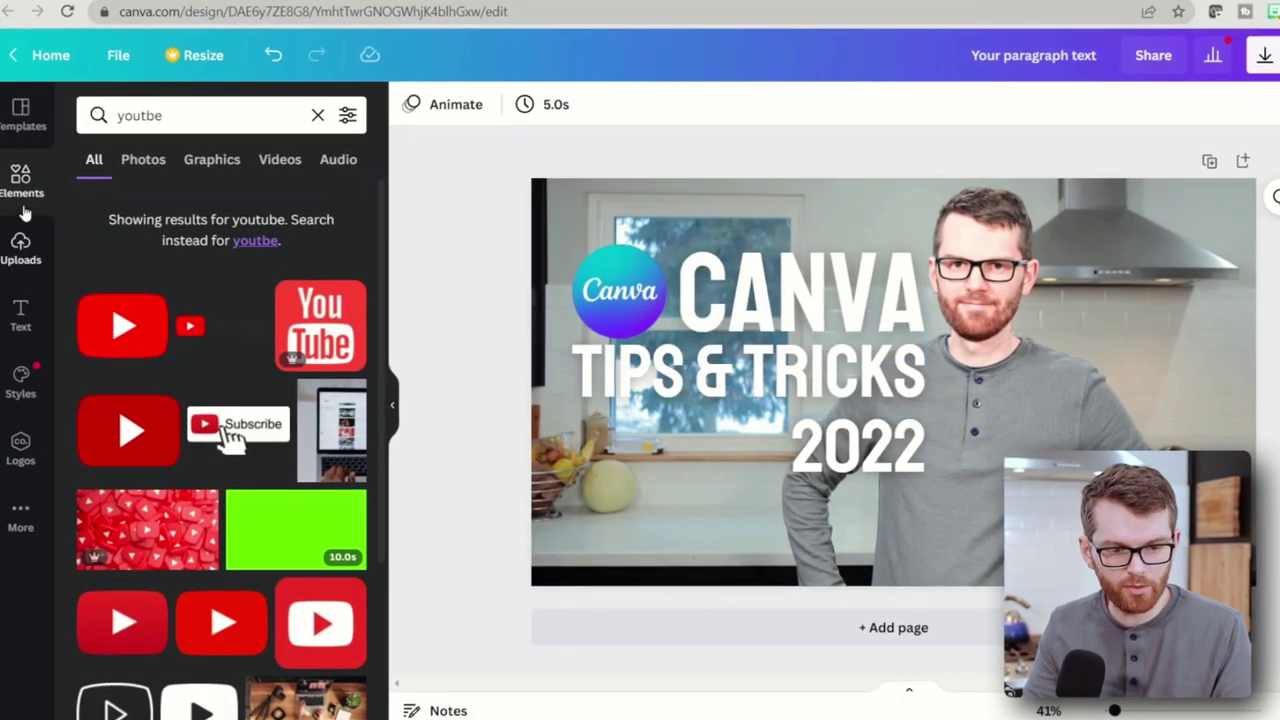
- Find 'splash' elements, add the pink watercolour splash to the thumbnail, and enlarge it
click(174, 110)
click(131, 197)
click(318, 368)
drag(1108, 214, 1023, 181)
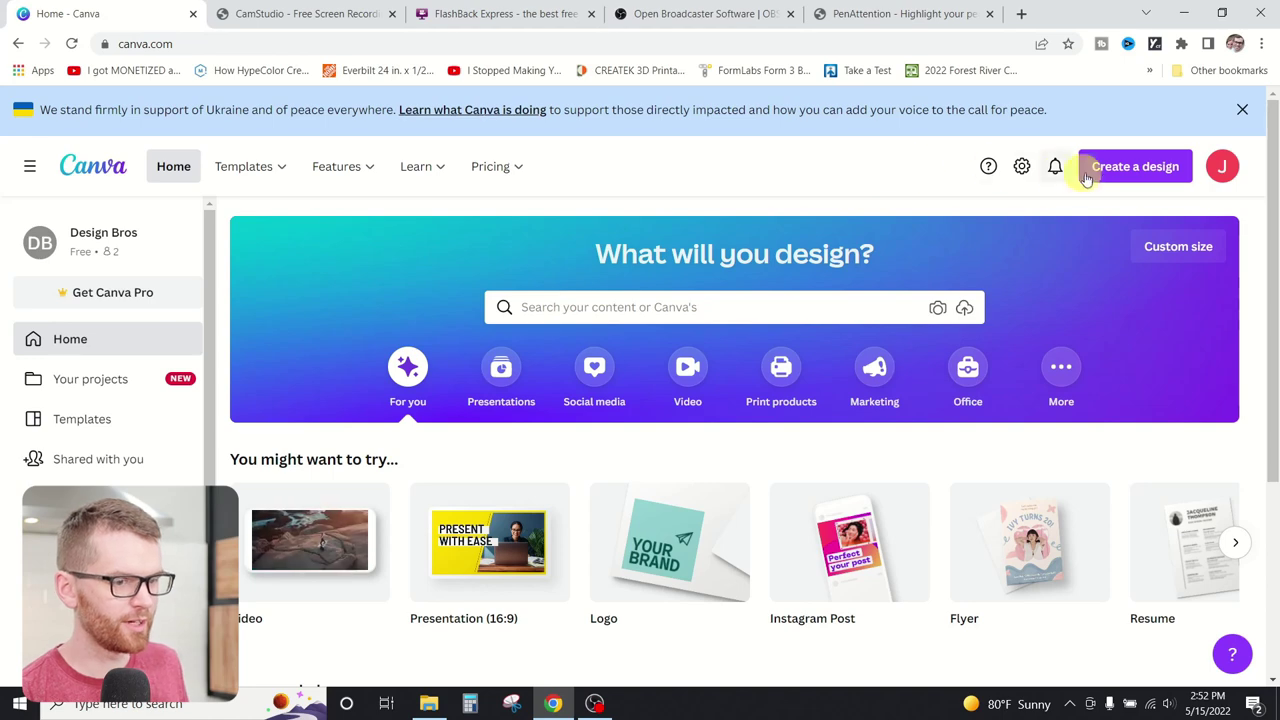
- Create a blank video design and open the Record yourself studio from Uploads
click(1143, 181)
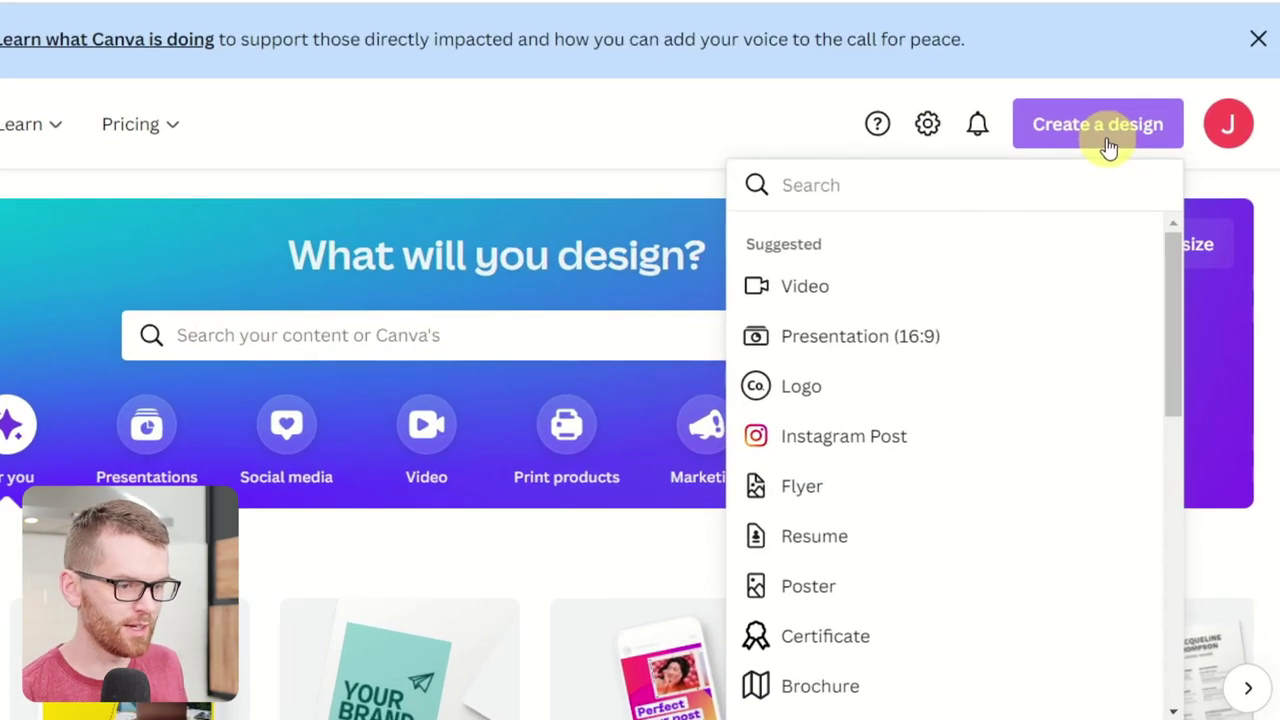
click(838, 289)
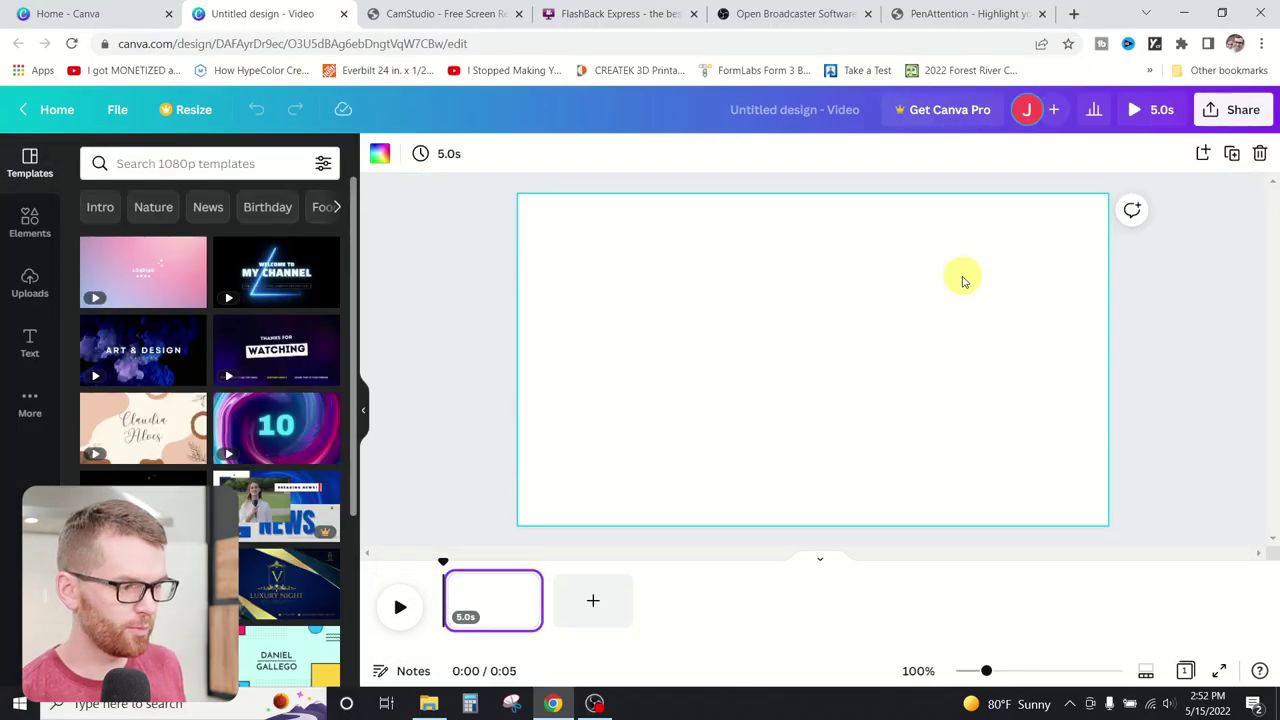
click(32, 283)
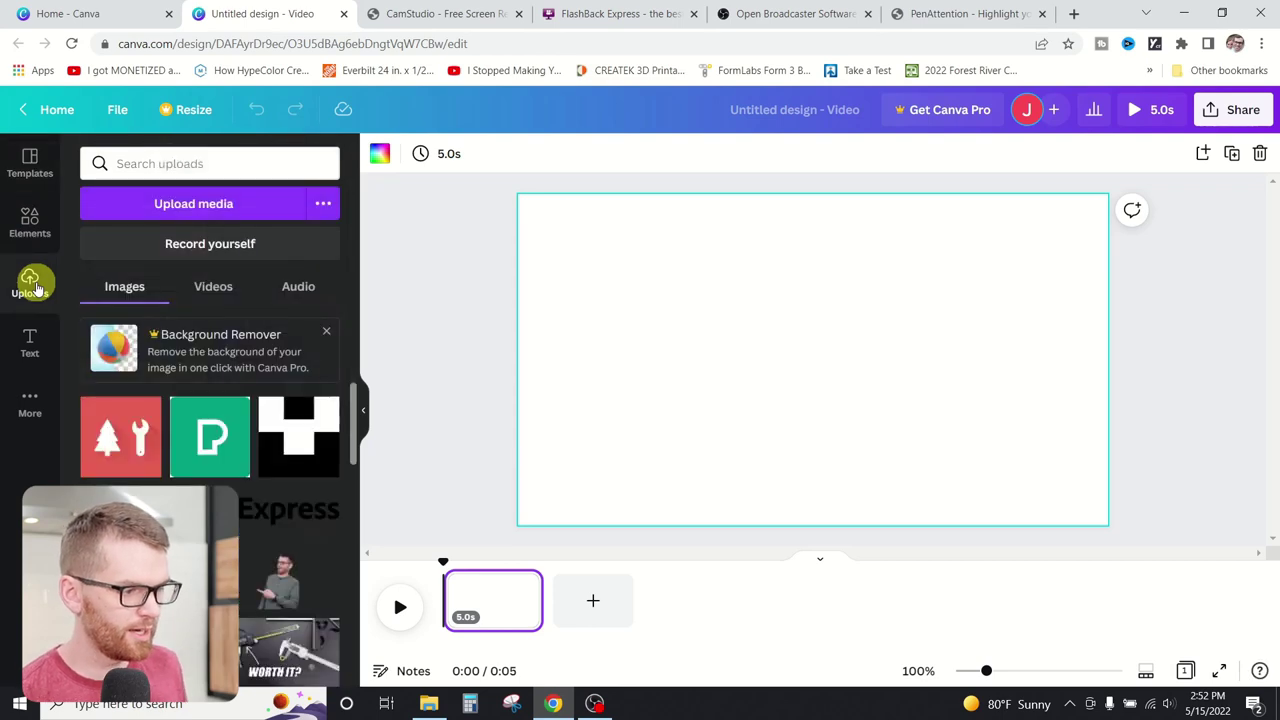
click(243, 244)
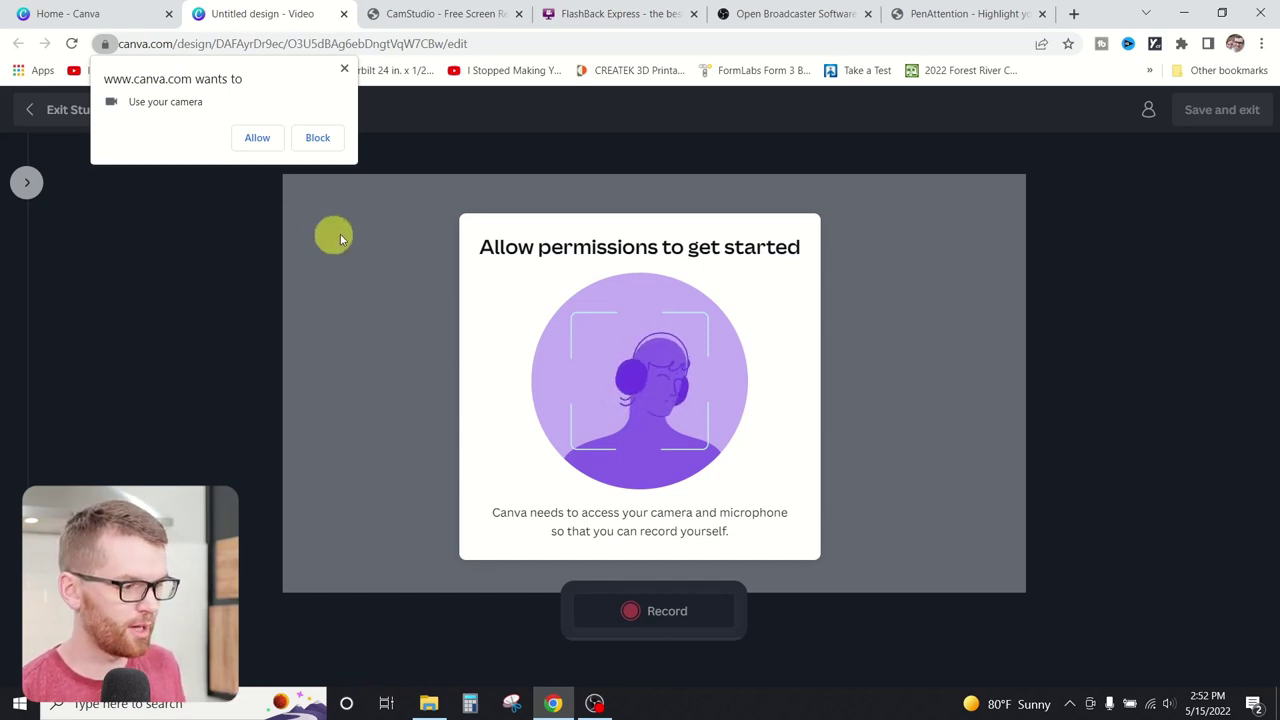
- Allow camera and microphone access, then choose Camera & screen recording mode
click(253, 140)
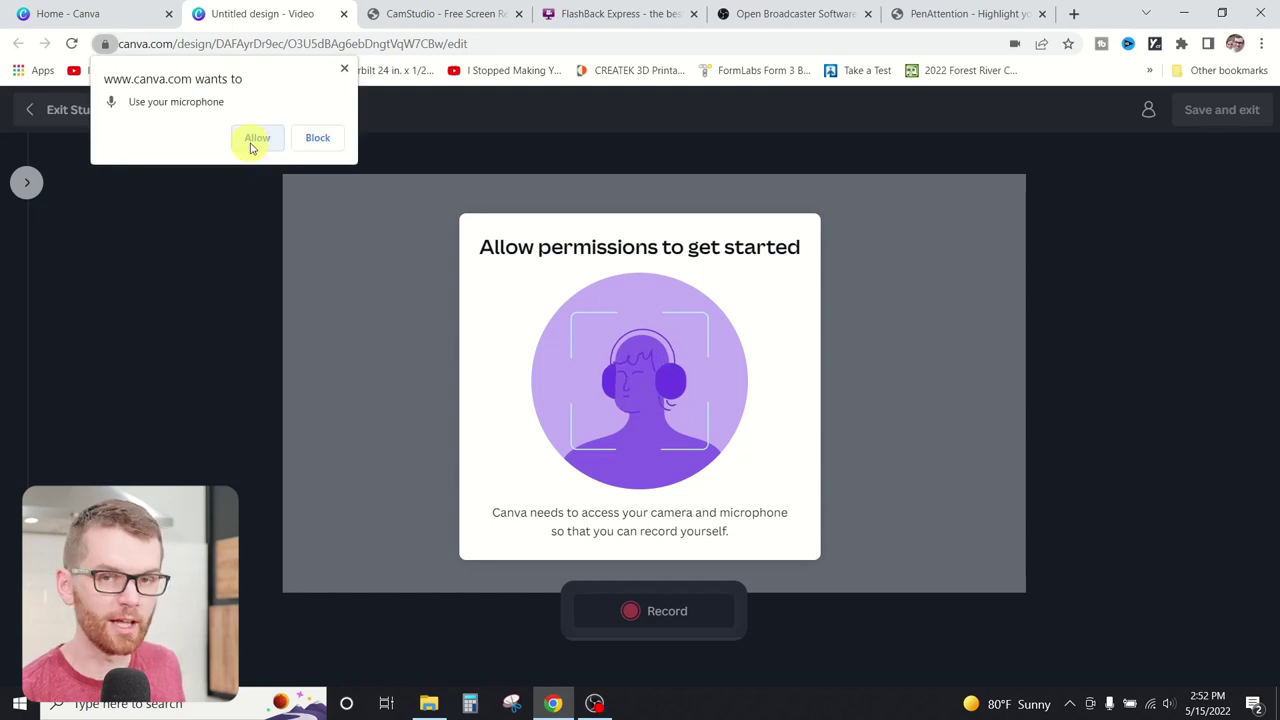
click(253, 140)
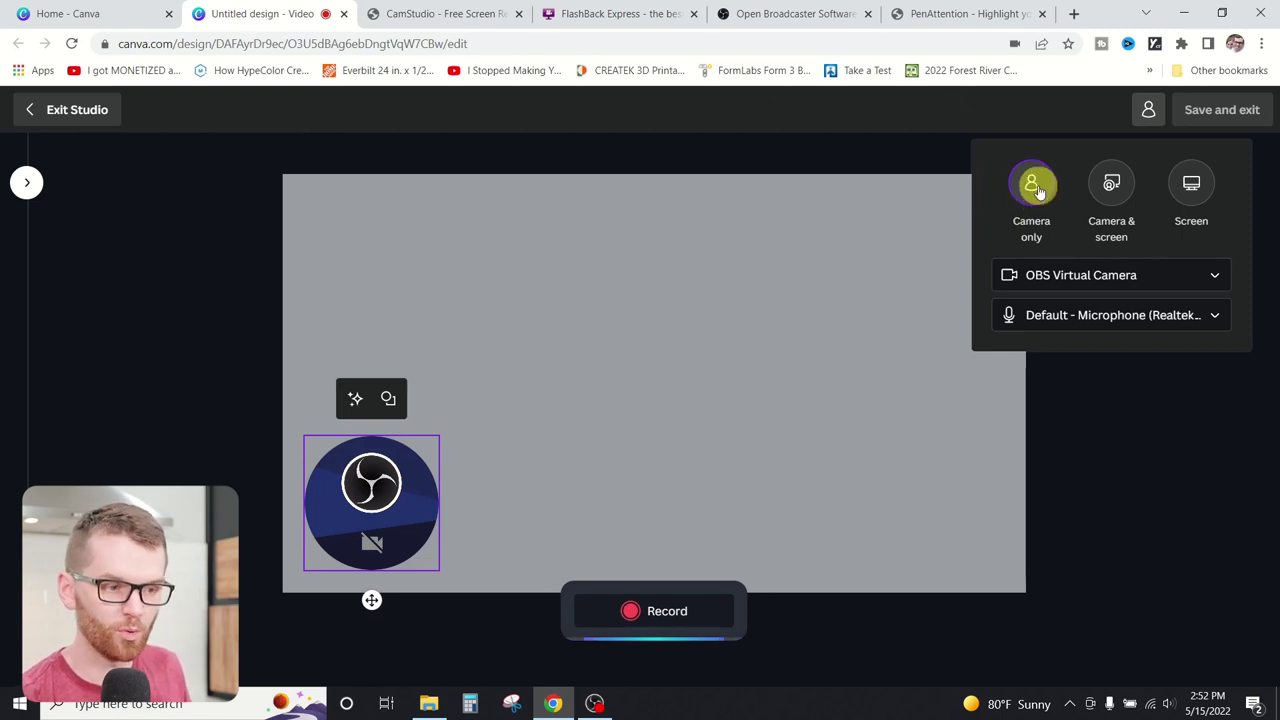
click(1113, 193)
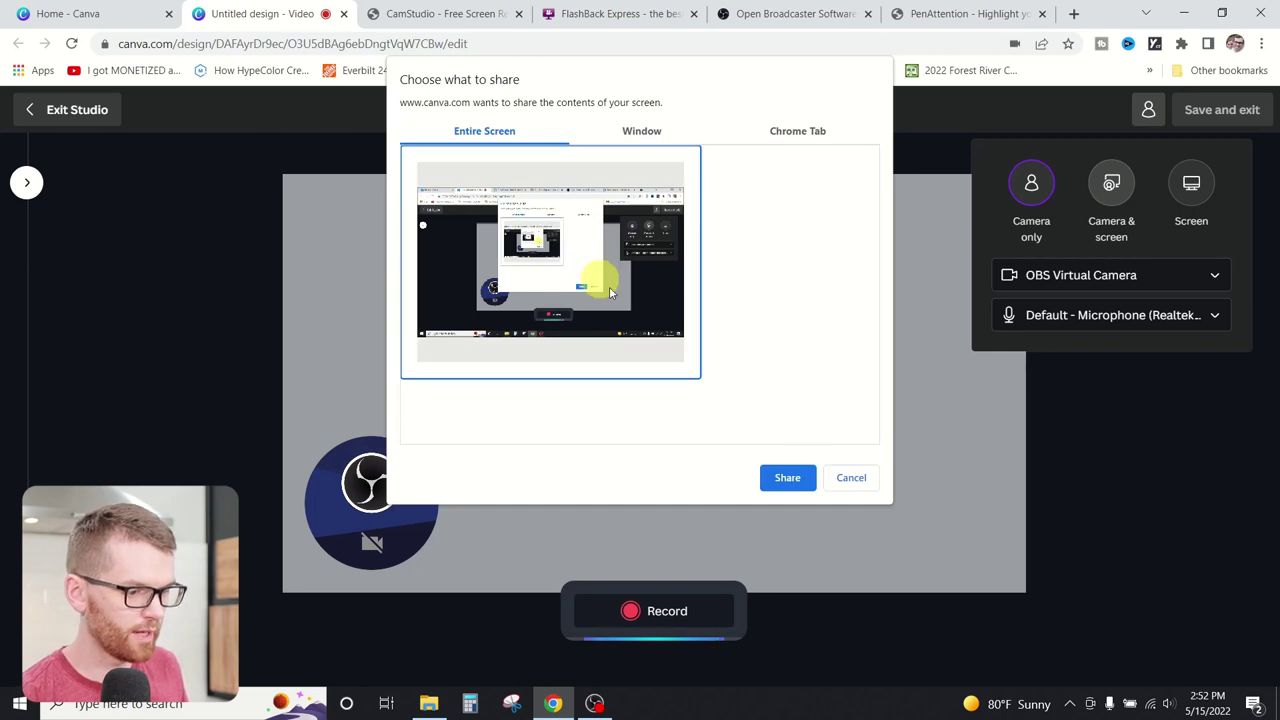
- Share the entire screen and switch the camera to the USB2.0 UVC HD Webcam
click(787, 478)
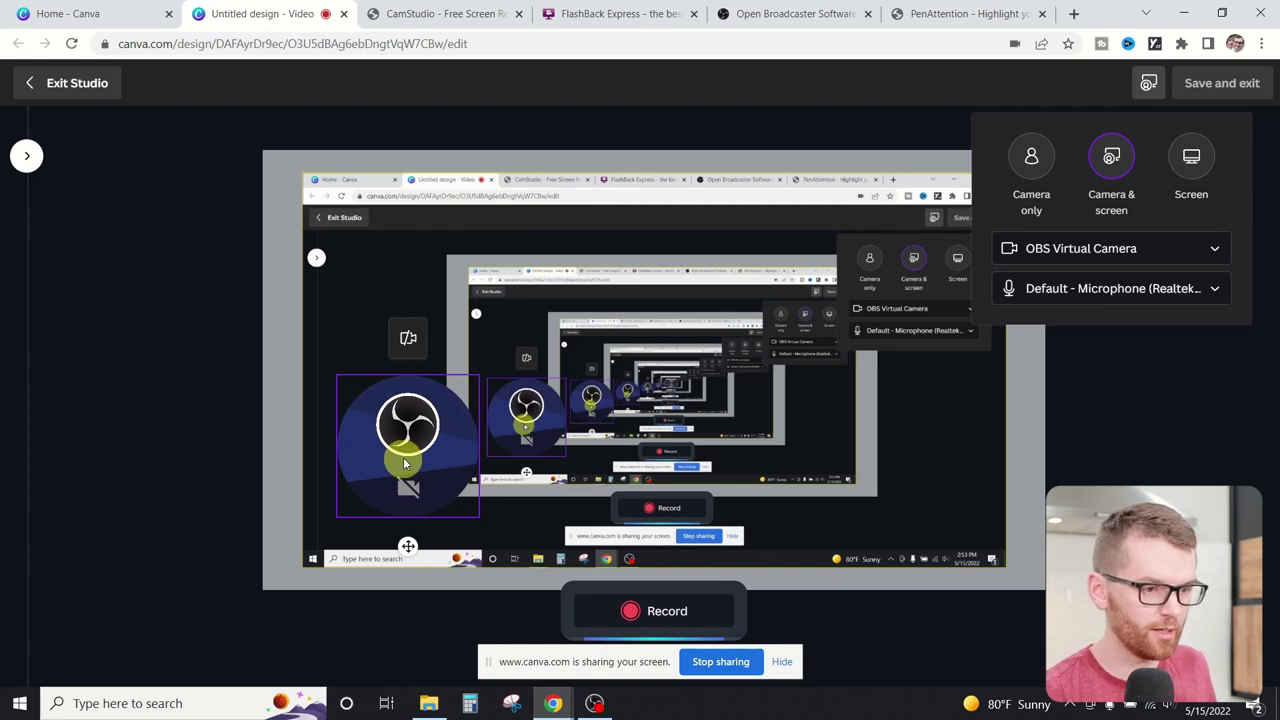
click(1065, 250)
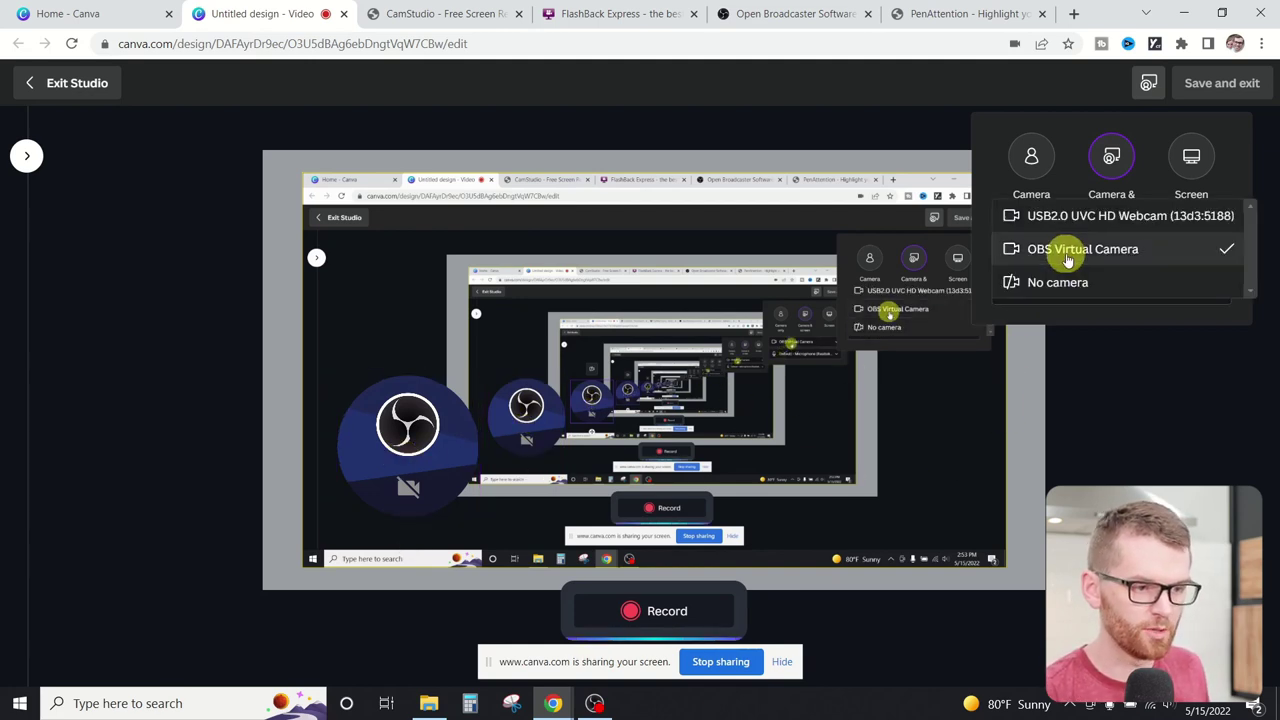
click(1079, 228)
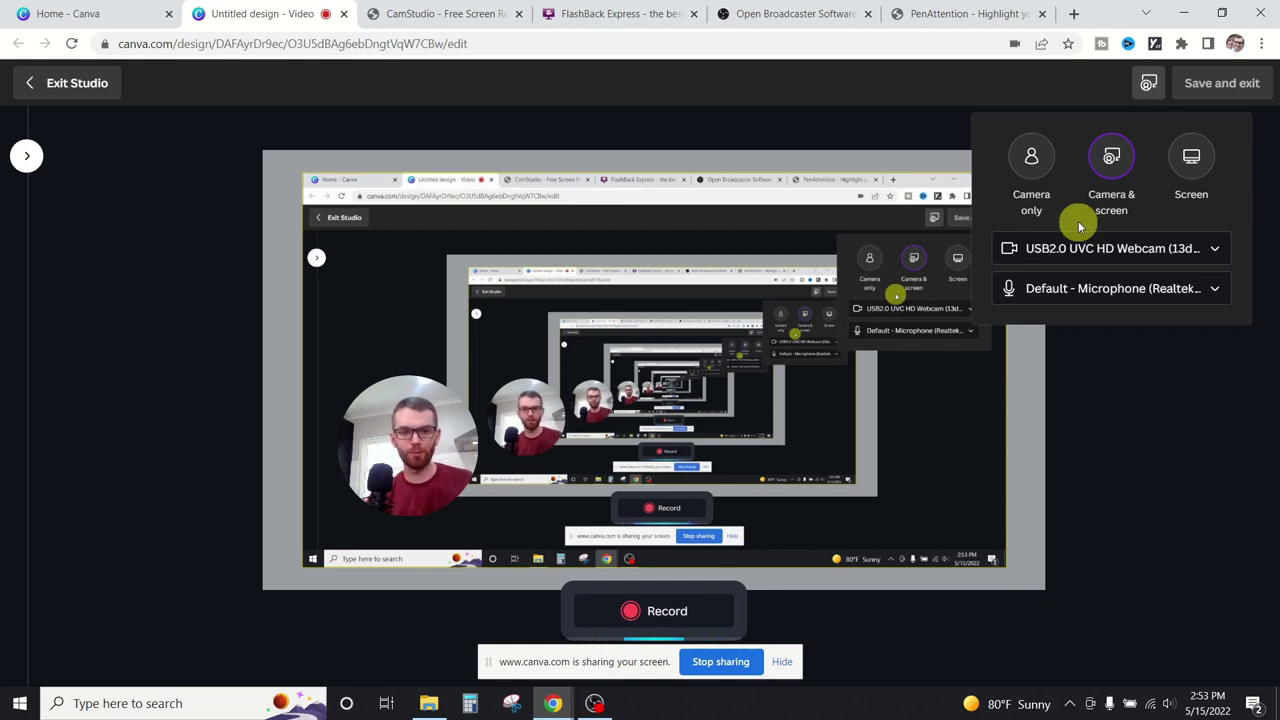
click(372, 425)
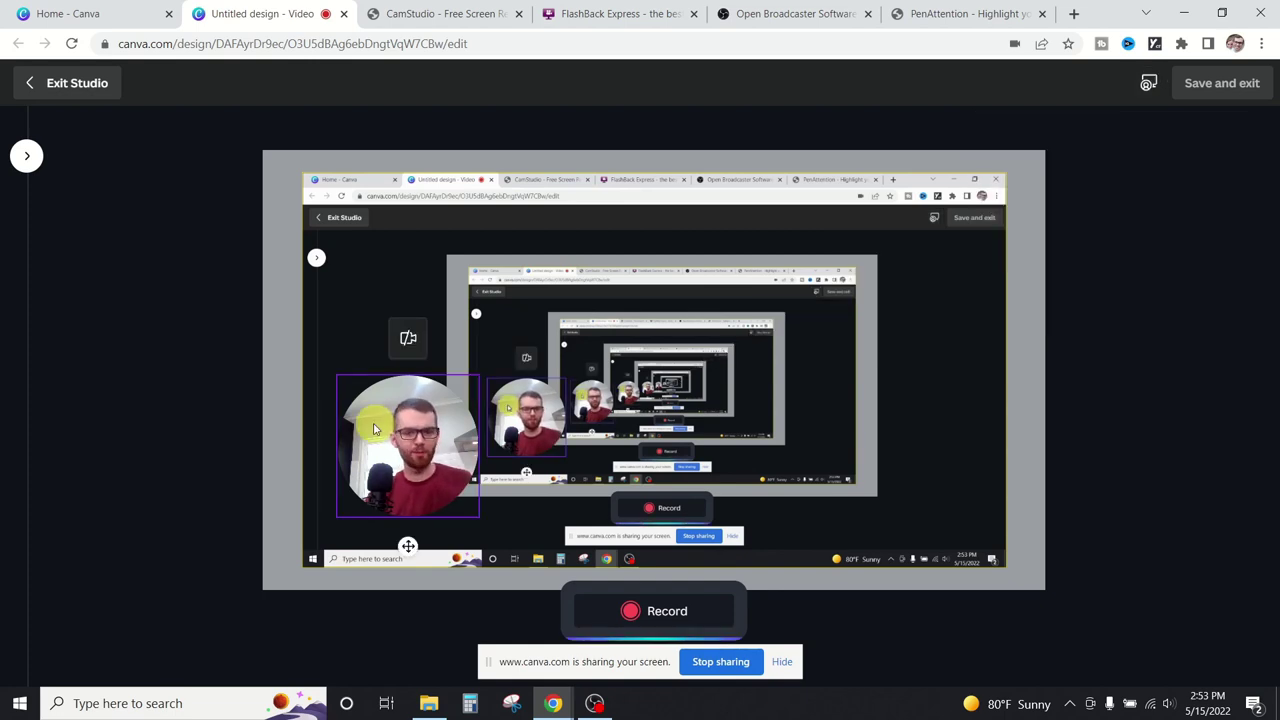
- Move the webcam bubble toward the lower-left corner and start recording
drag(380, 425, 330, 483)
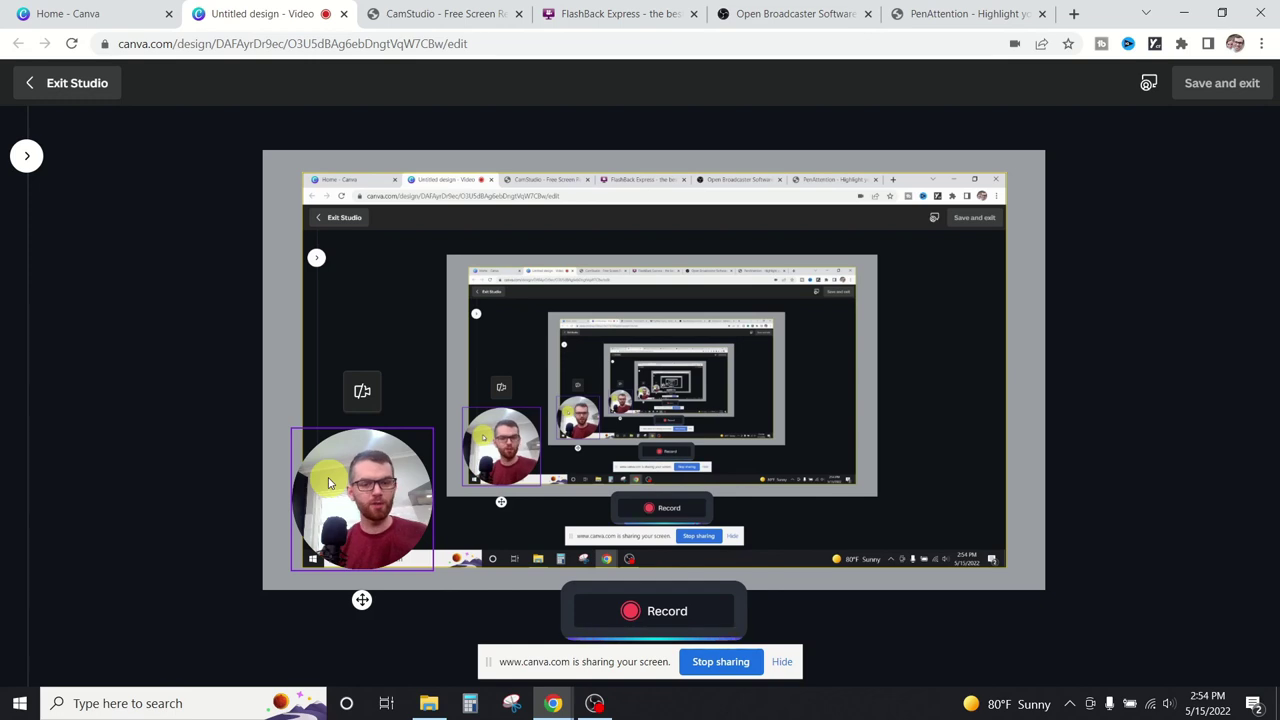
click(656, 611)
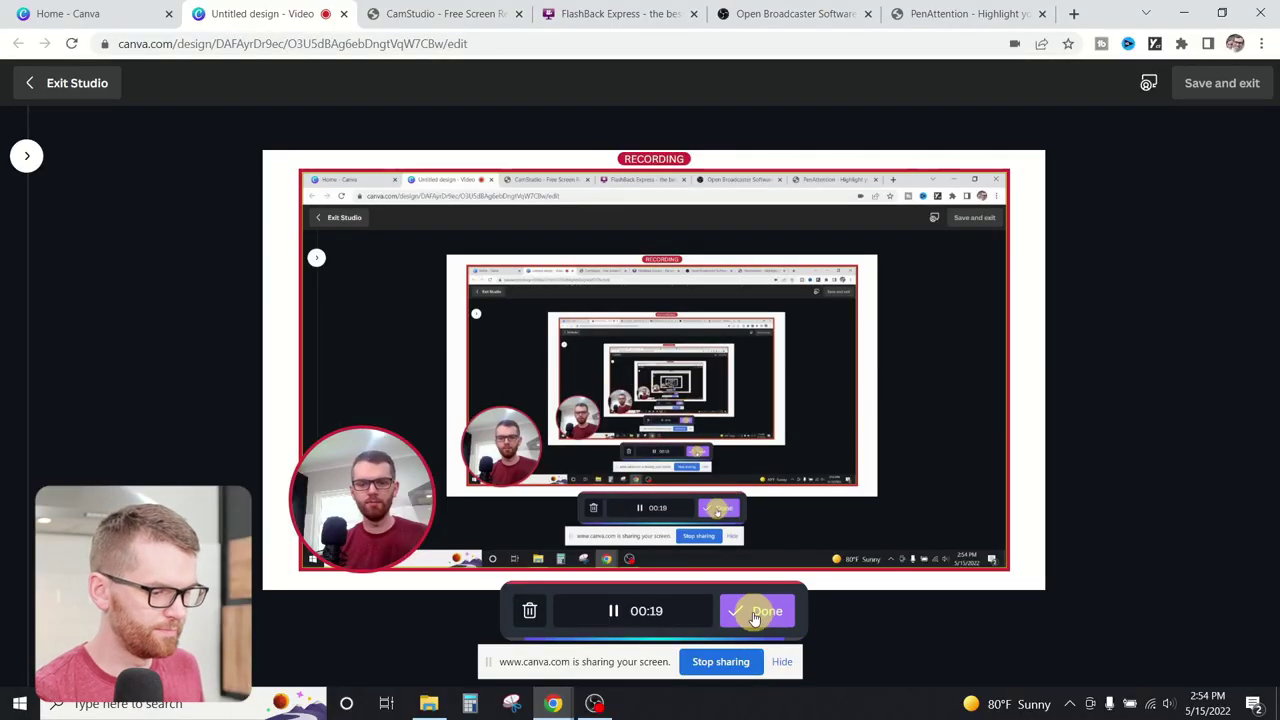
- Finish the 19-second recording and download it from the Uploads videos list
click(752, 611)
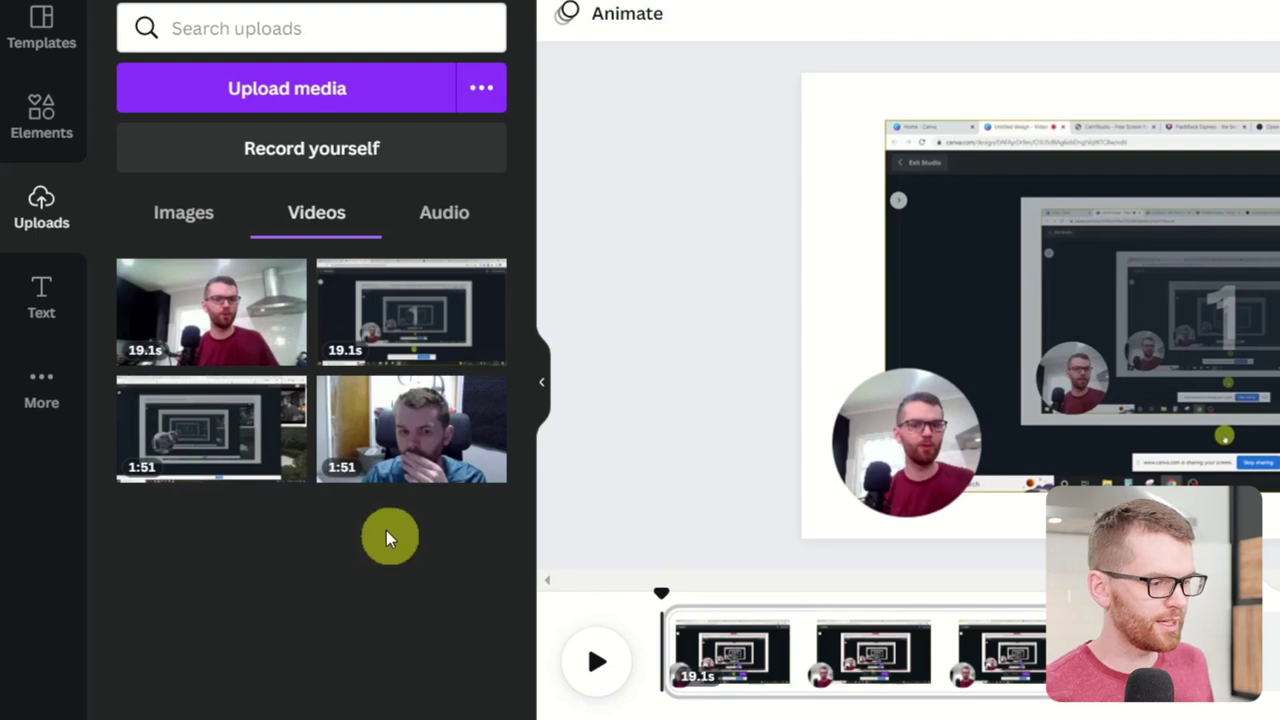
click(286, 283)
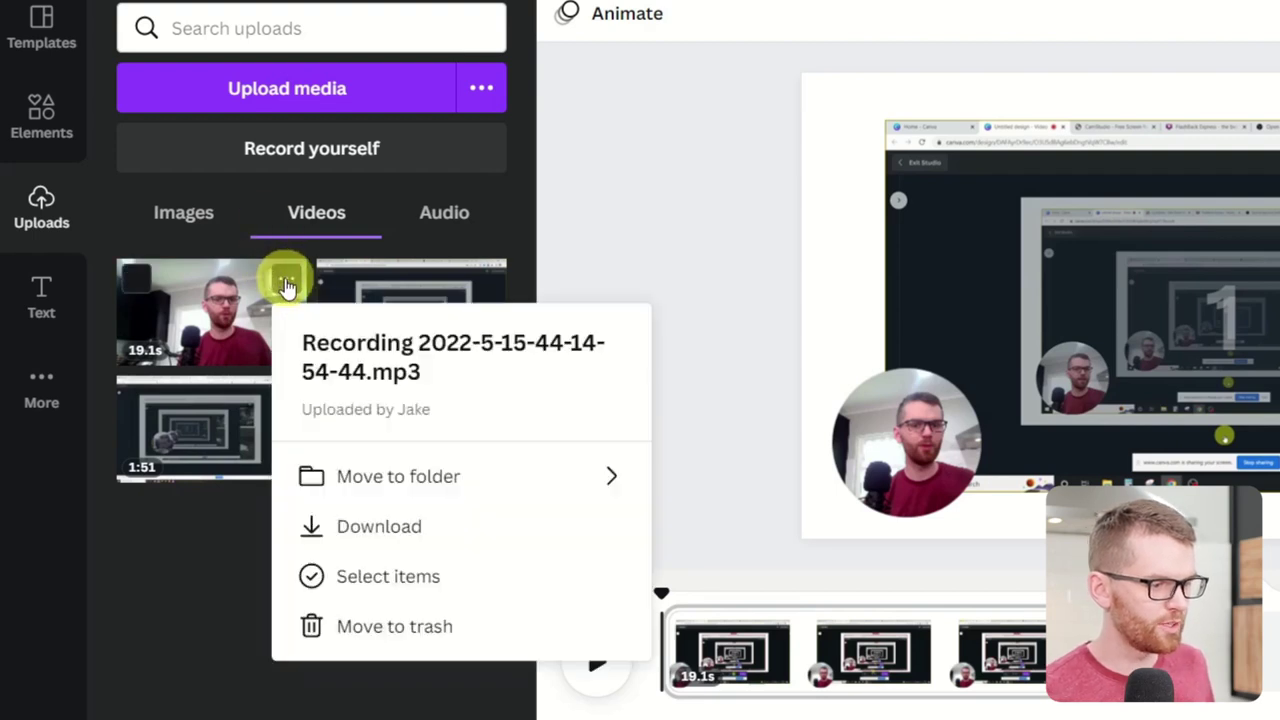
click(213, 603)
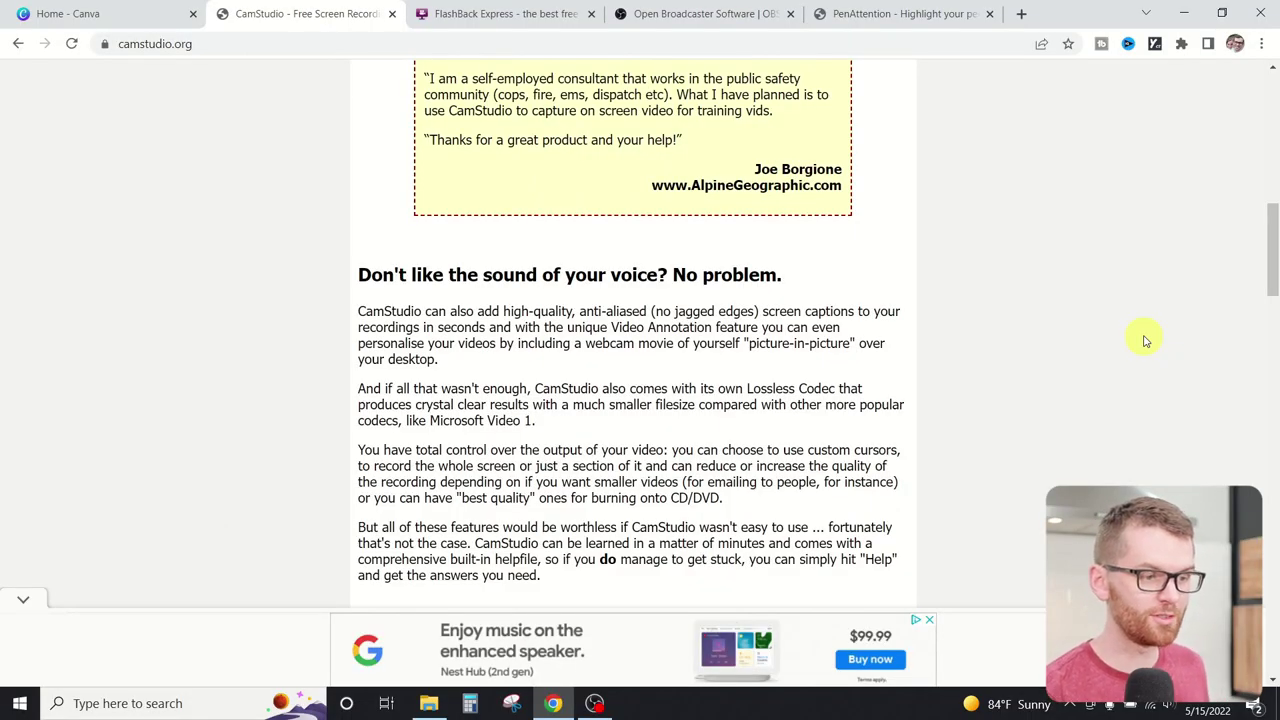
scroll(1145, 341, down, 2)
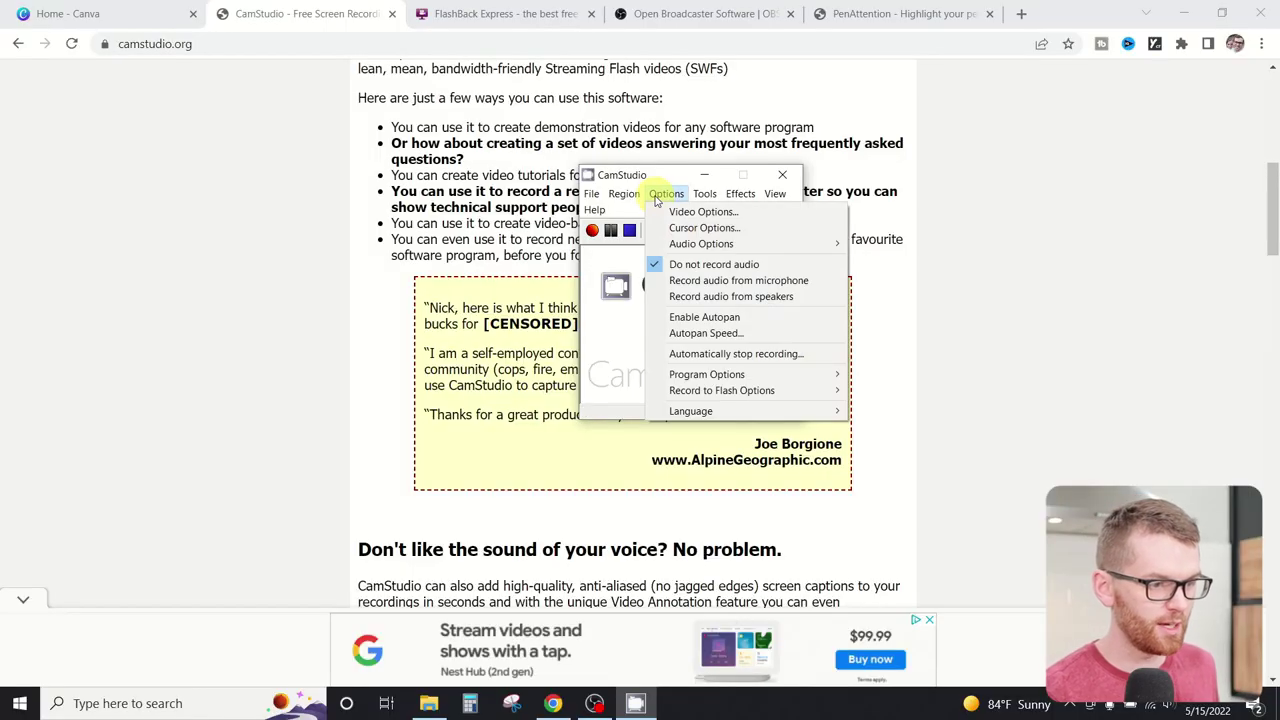
- Turn on Highlight Cursor in CamStudio's Cursor Options
click(704, 228)
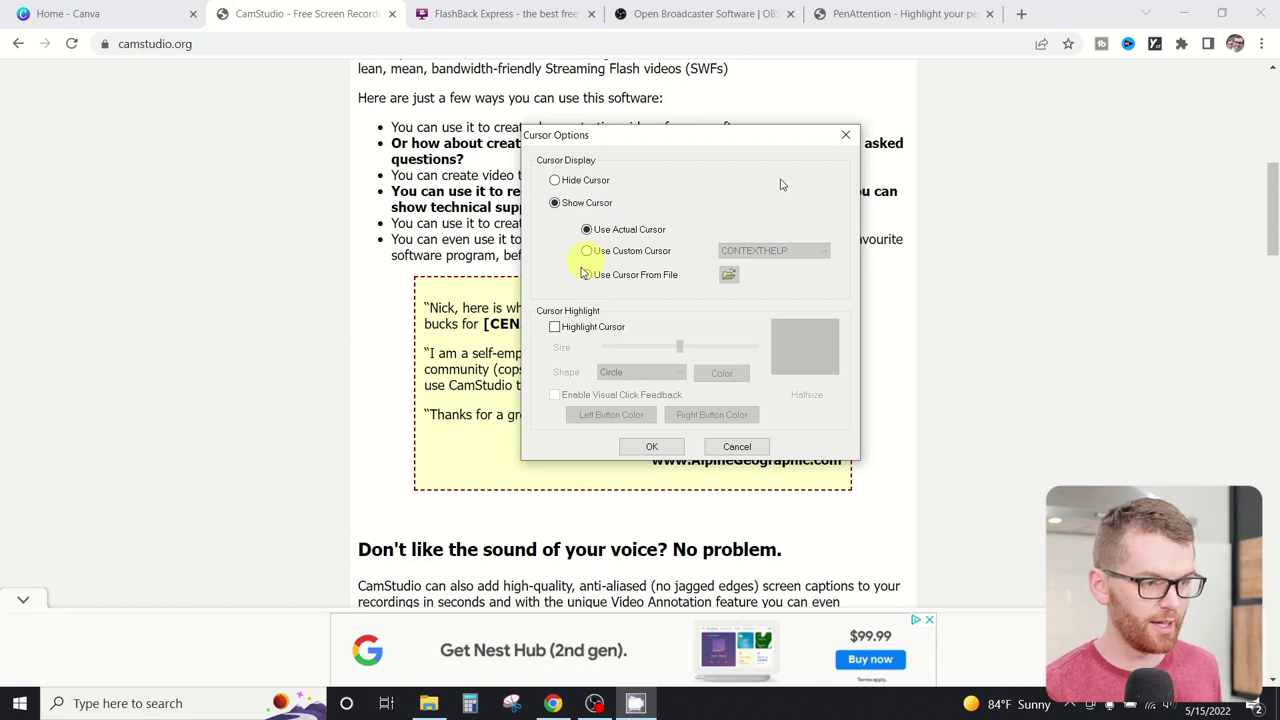
click(553, 328)
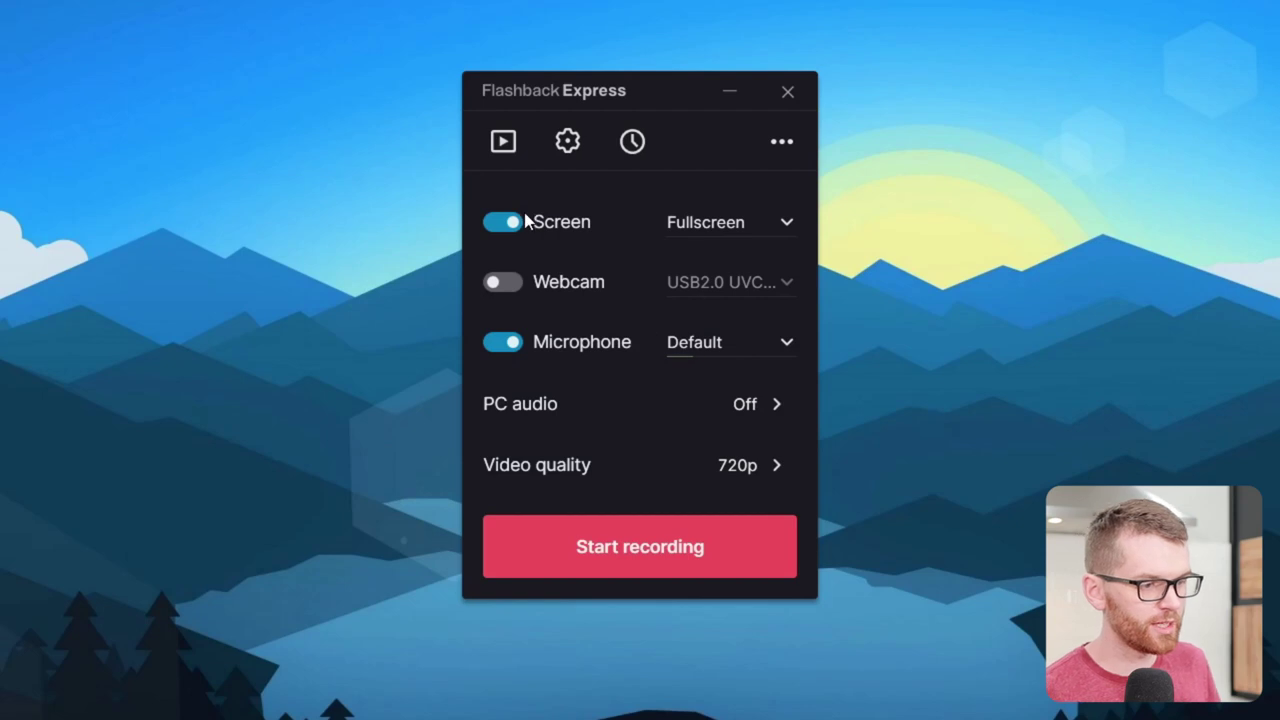
- Set Flashback Express to capture full screen plus webcam, small preview, Default microphone
click(505, 222)
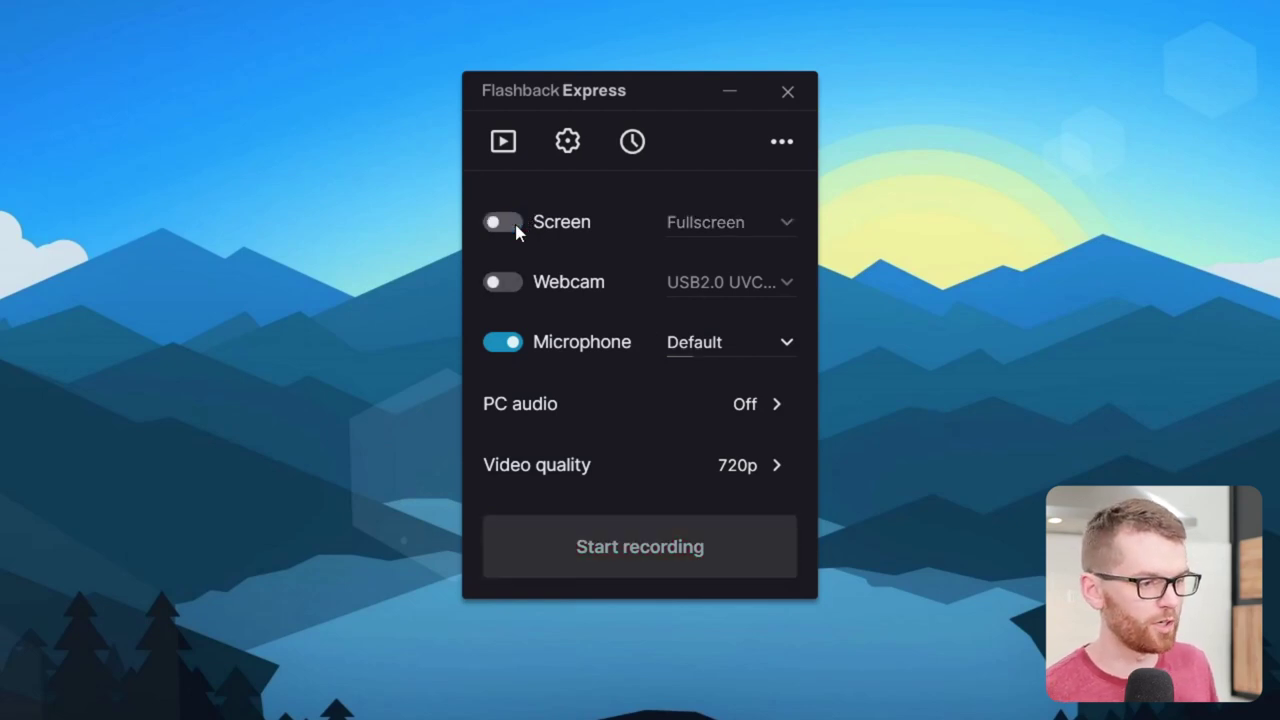
click(505, 222)
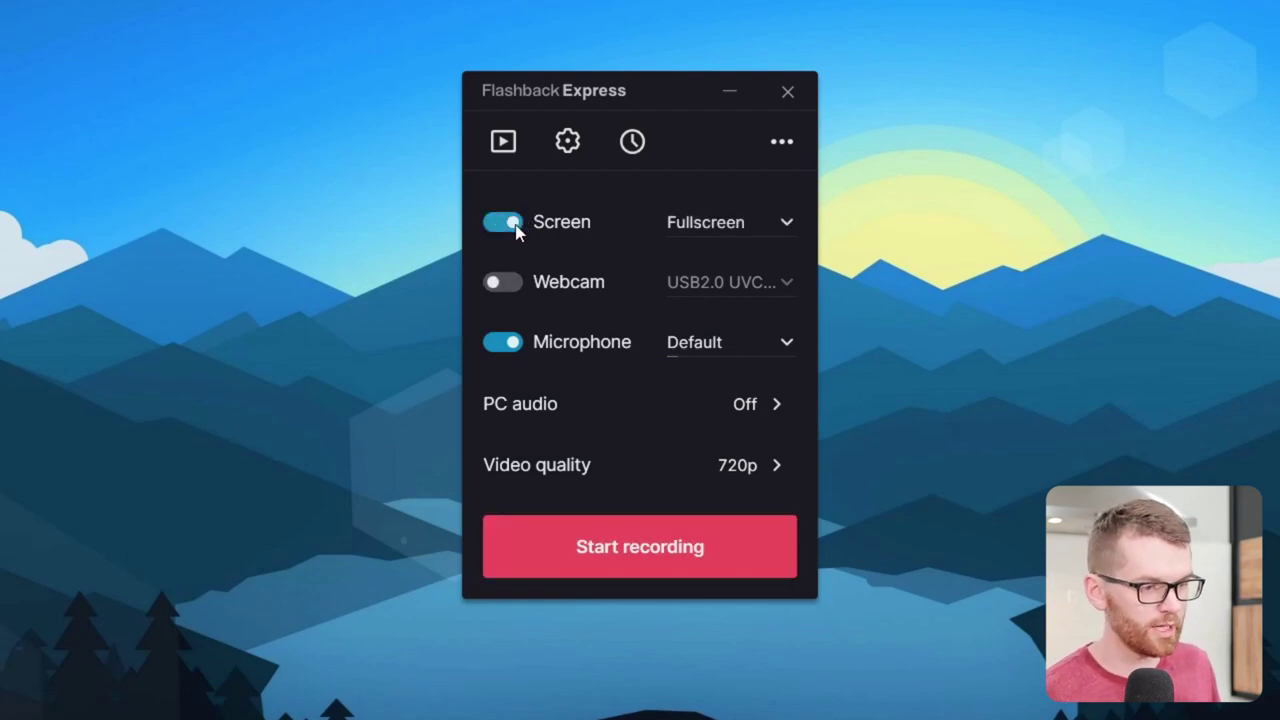
click(738, 236)
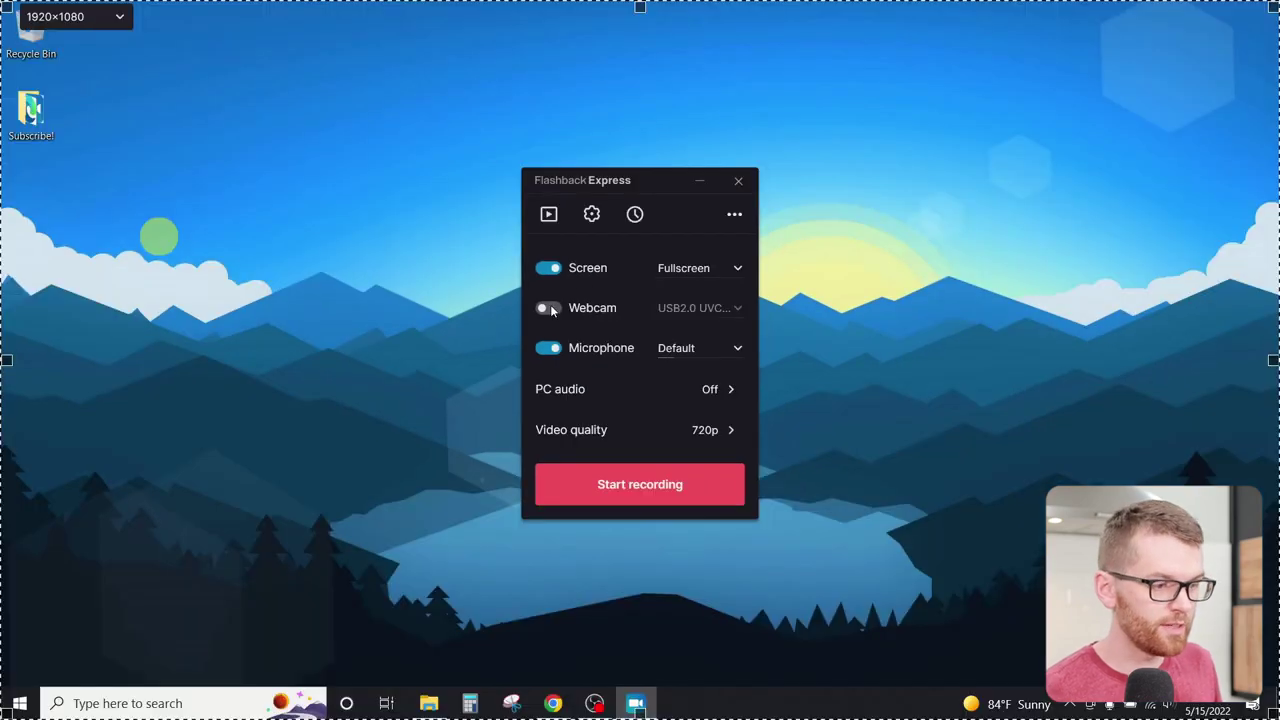
click(502, 282)
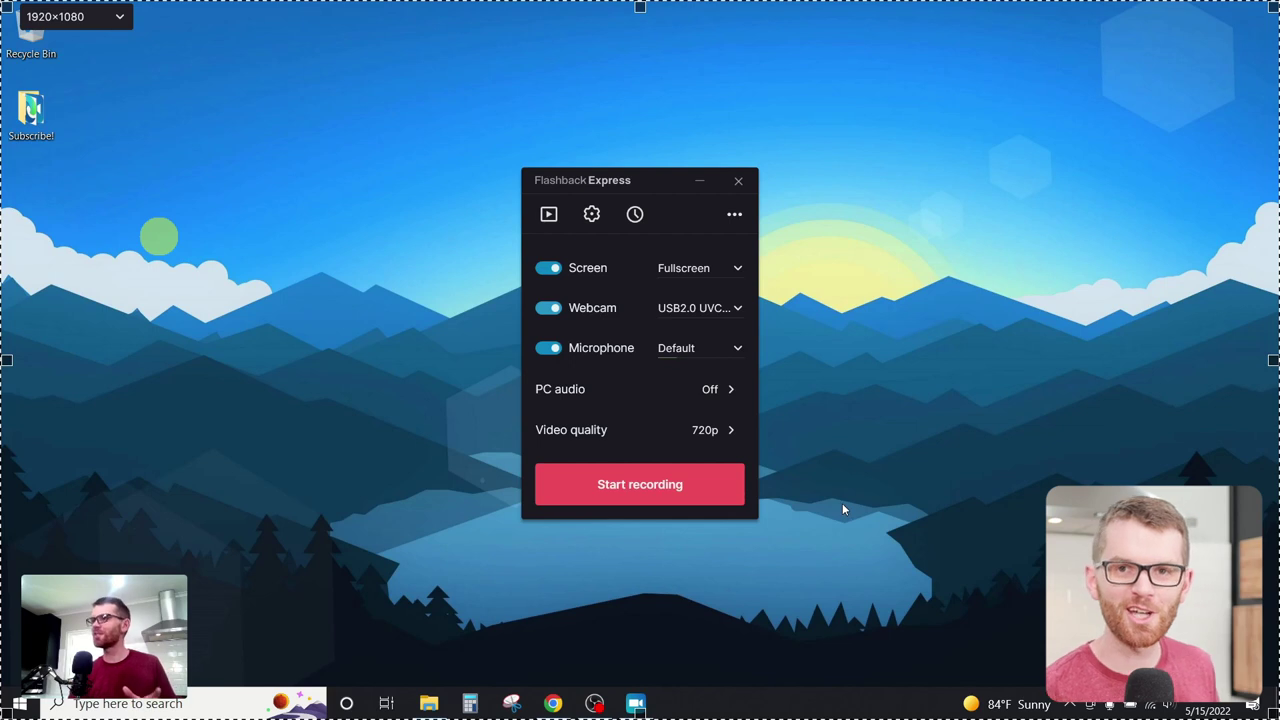
click(100, 680)
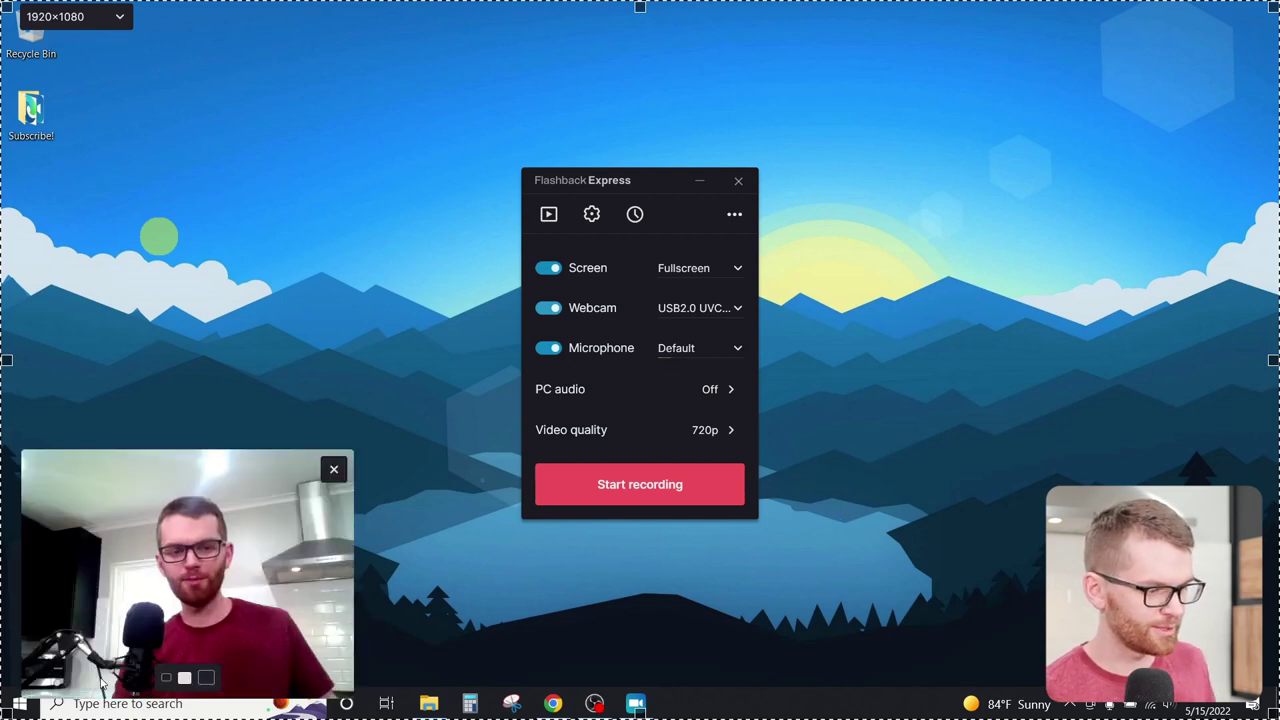
click(166, 682)
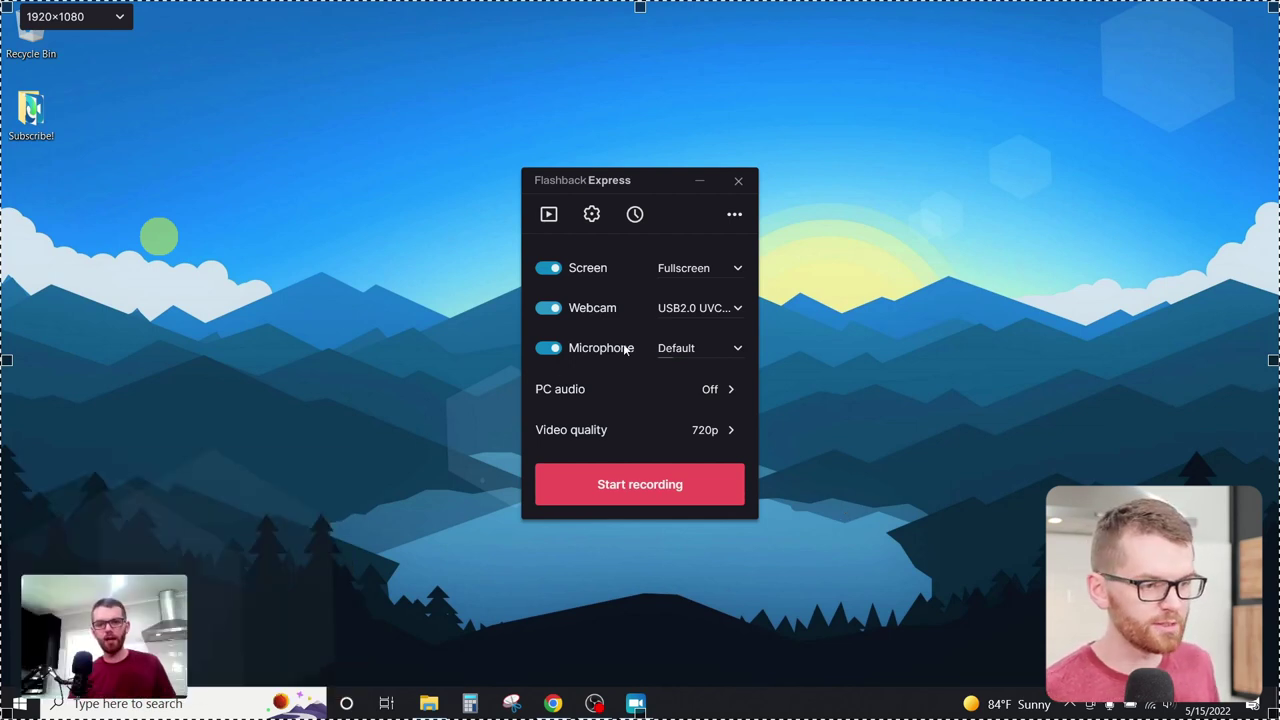
click(693, 350)
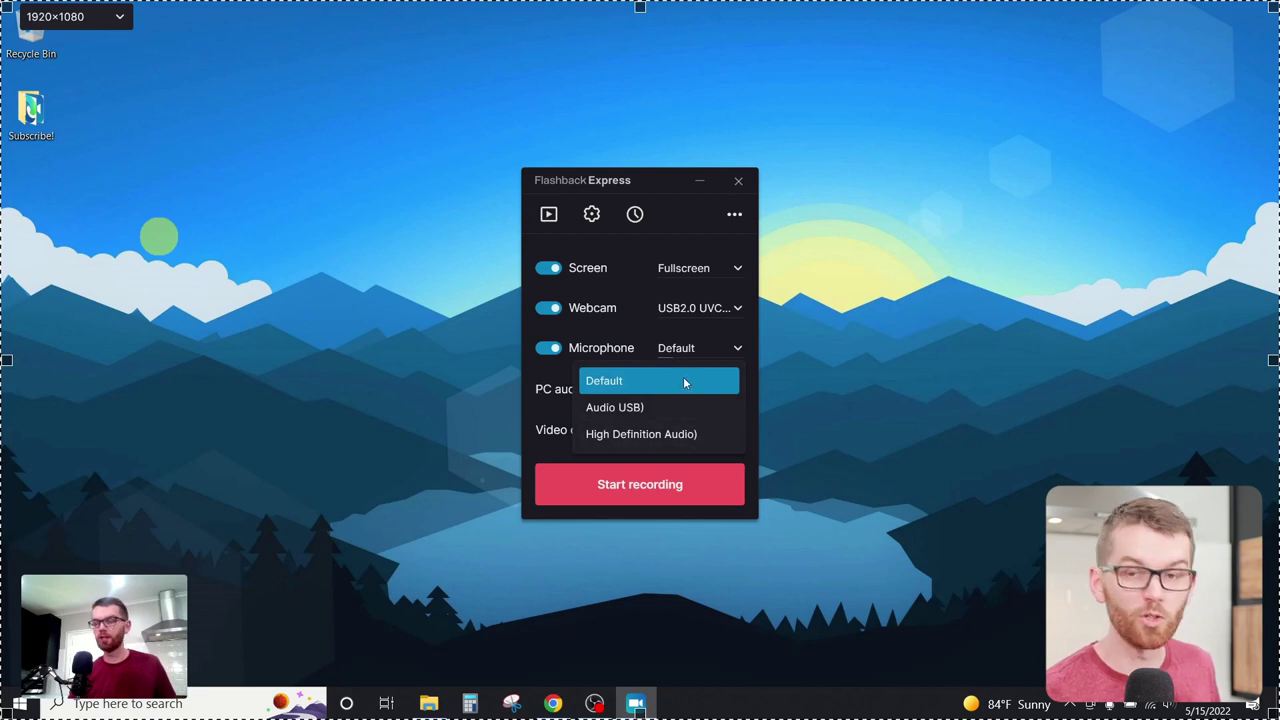
click(540, 346)
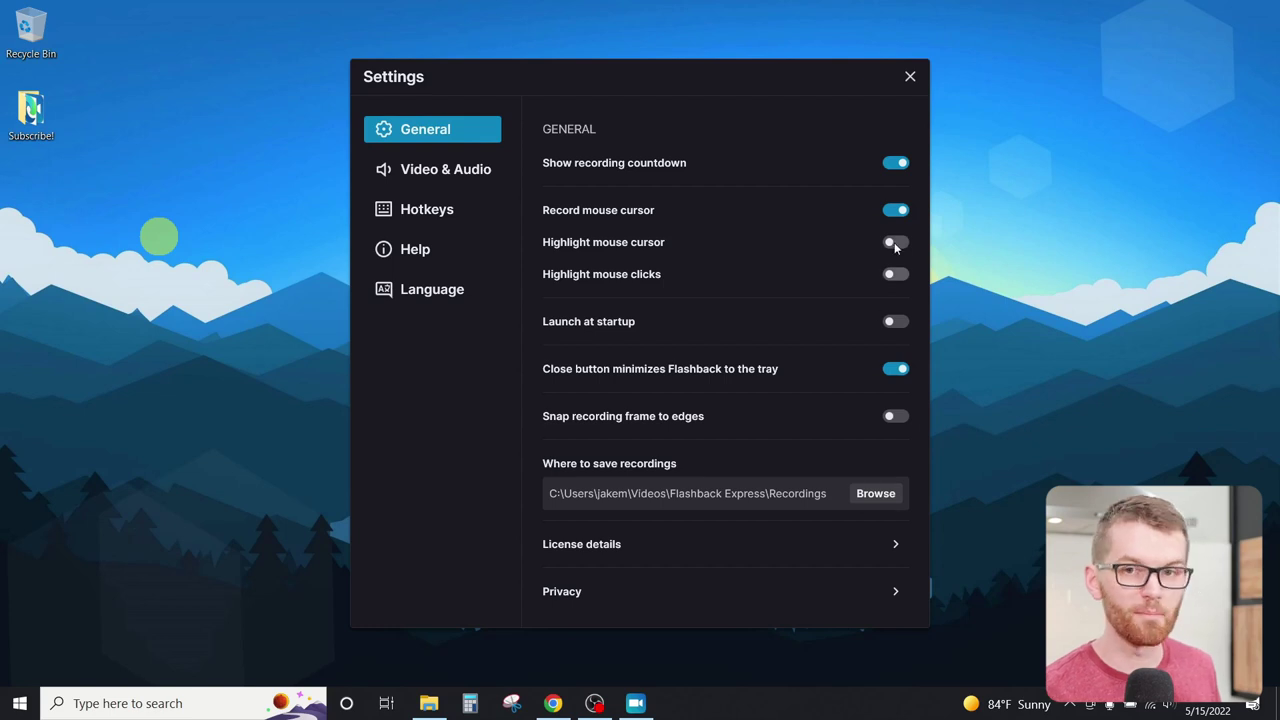
- Turn on mouse-click highlighting and give the webcam an office-room virtual background
click(895, 275)
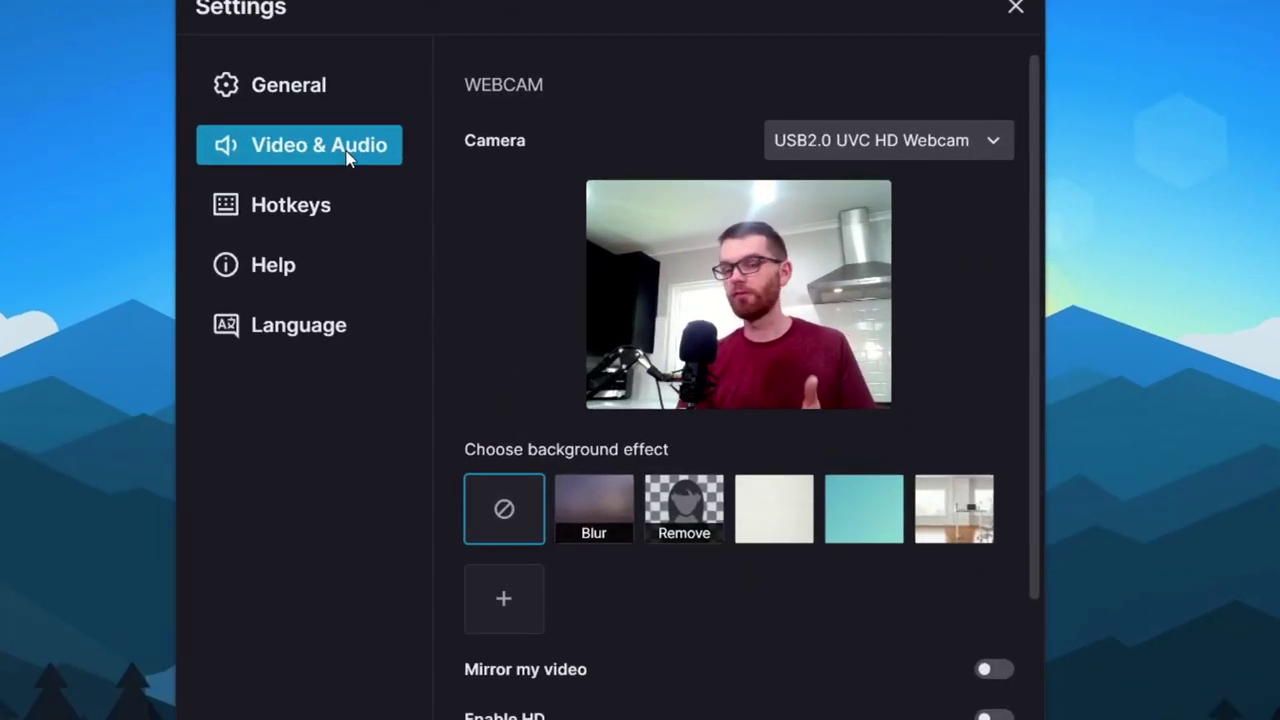
click(612, 521)
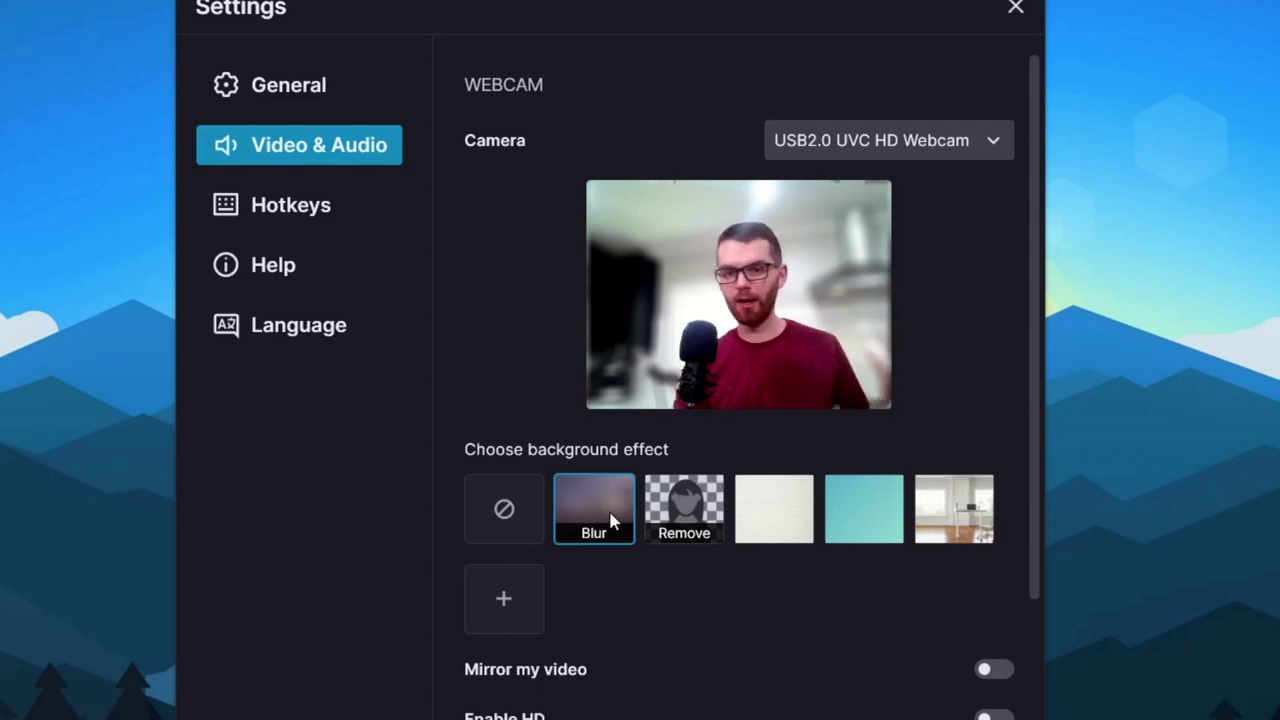
click(692, 524)
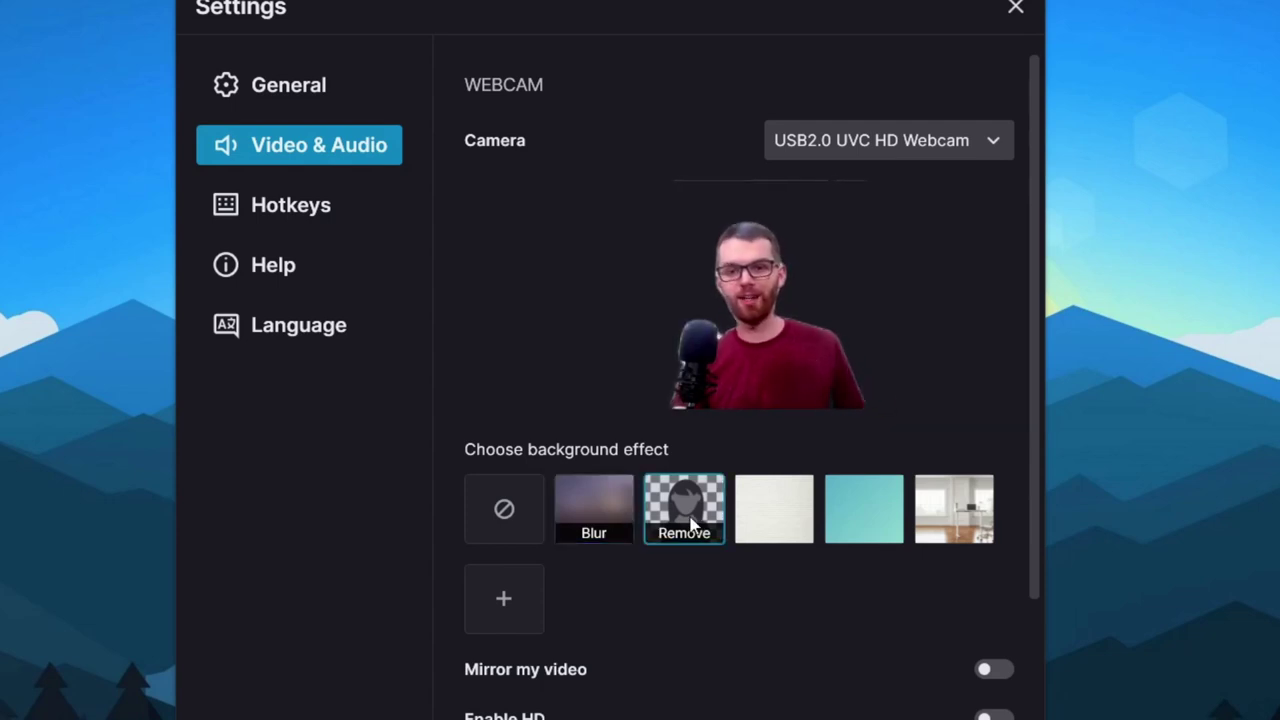
click(954, 515)
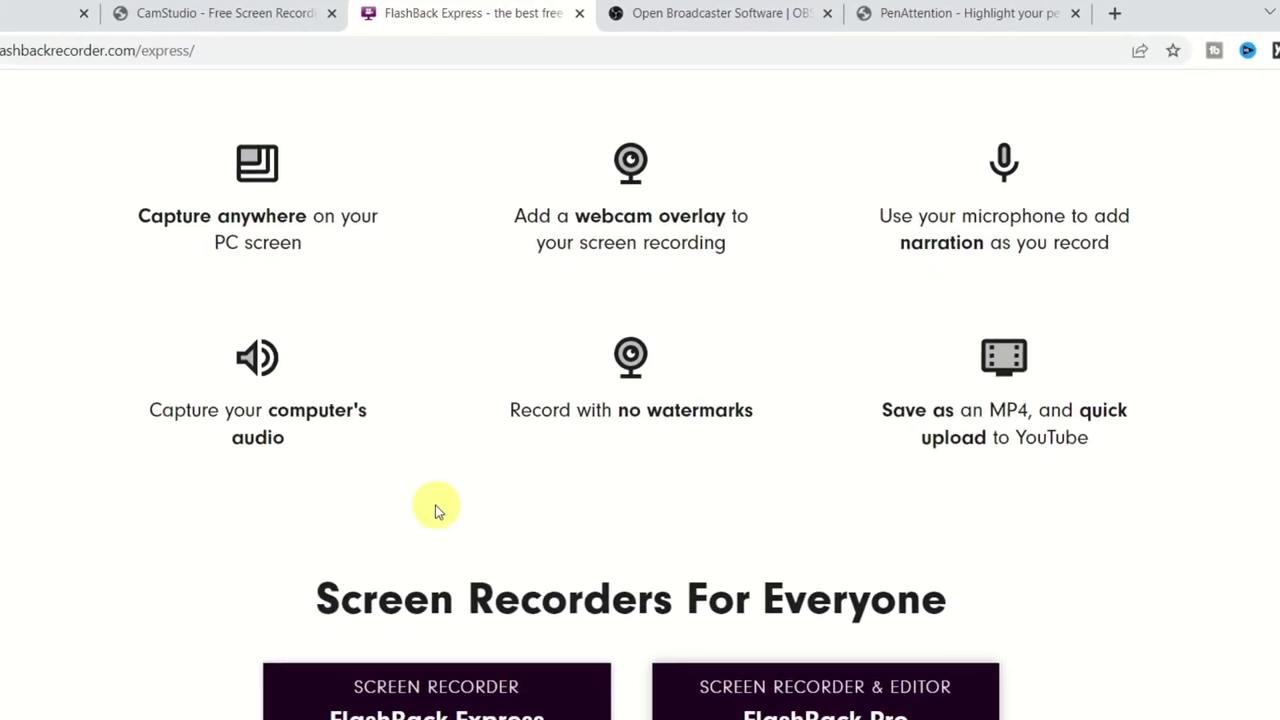
- Scroll the FlashBack Express page, then open Pricing showing 1-PC US$49 and 2-PC US$74 licenses
scroll(435, 510, down, 5)
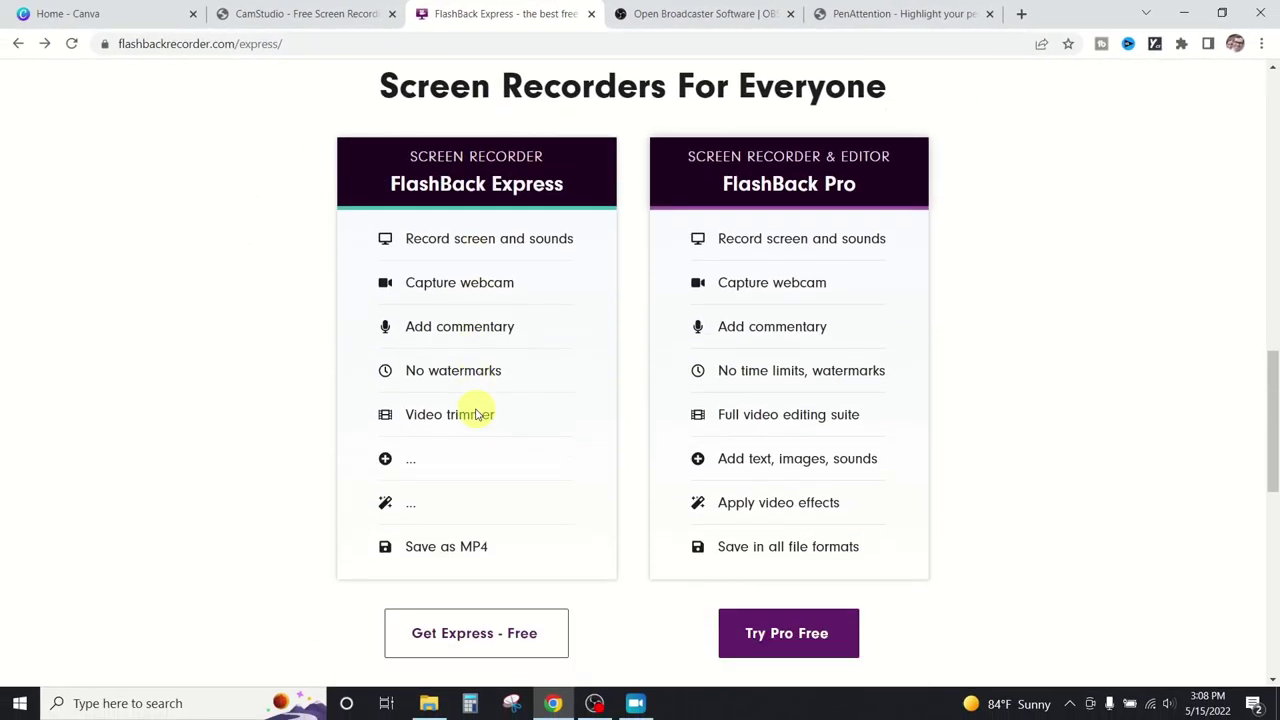
scroll(477, 414, down, 1)
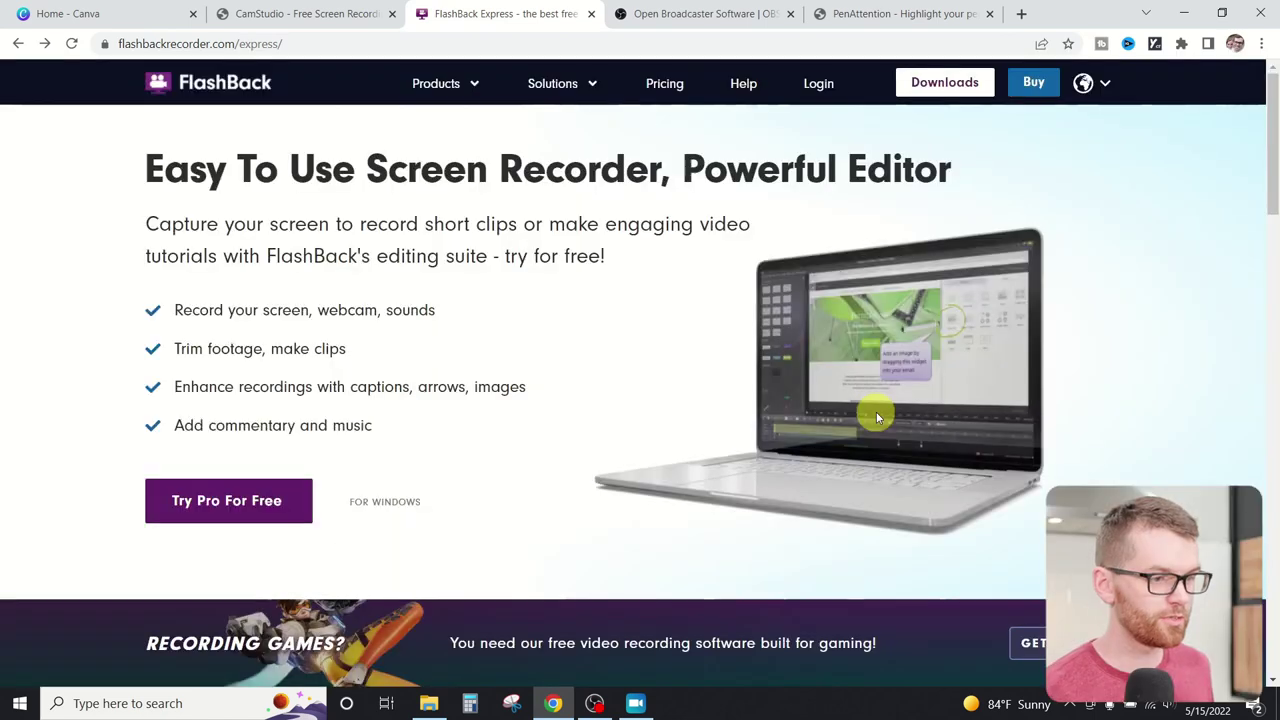
click(666, 84)
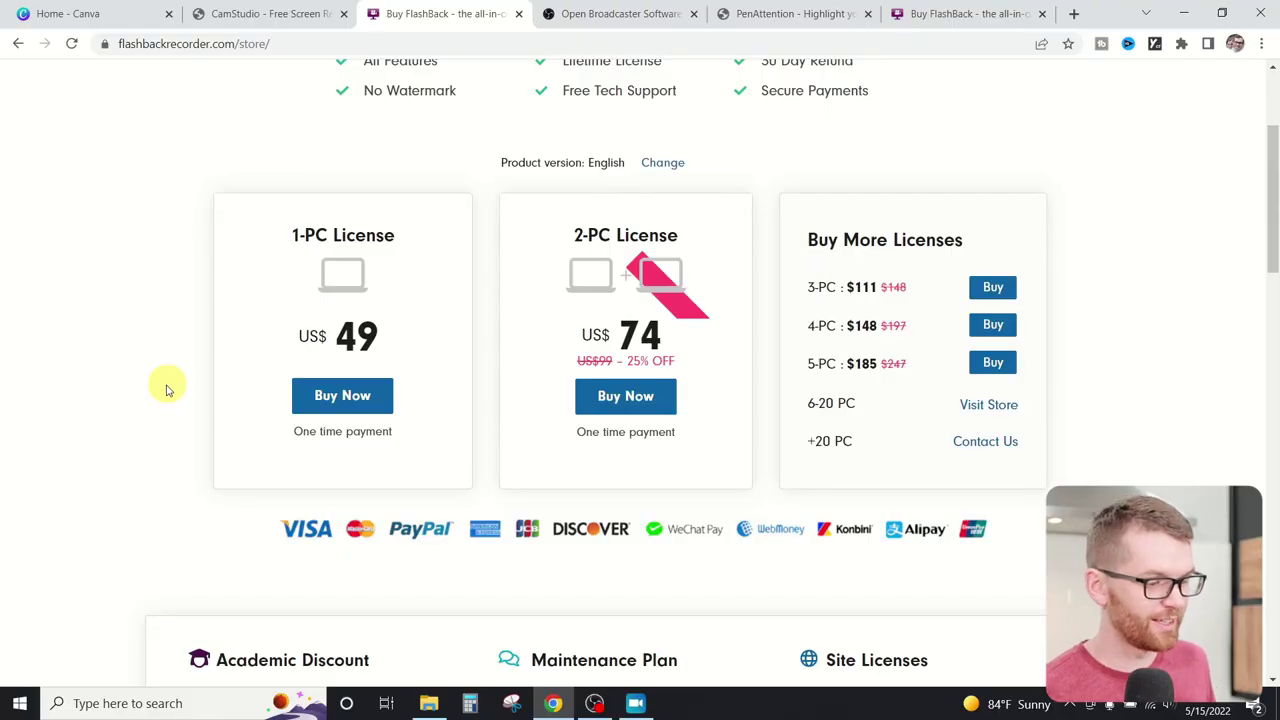
- Bring up Flashback Express and open its Upgrade page showing the 1-PC (US$19) and 2-PC (US$28) licences
click(637, 703)
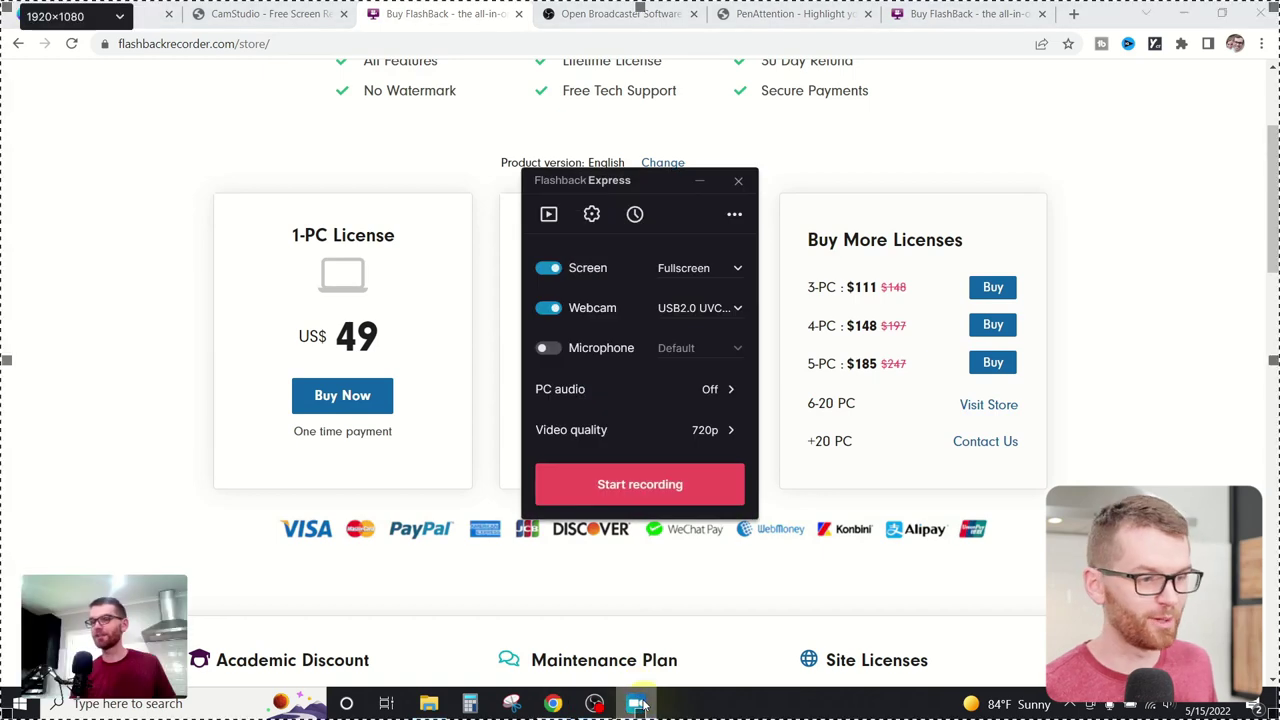
click(735, 218)
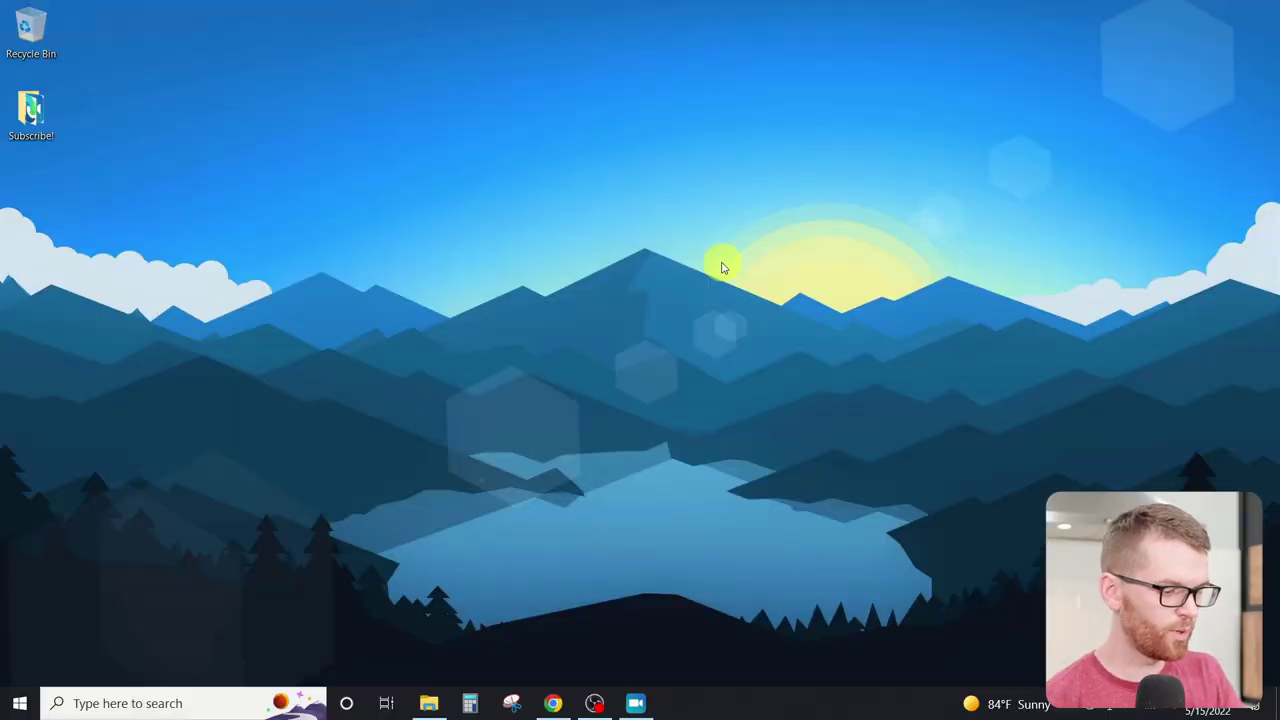
- Open the Xbox Game Bar with Win+G, dismiss the welcome dialog, and review the audio output devices
key(super+g)
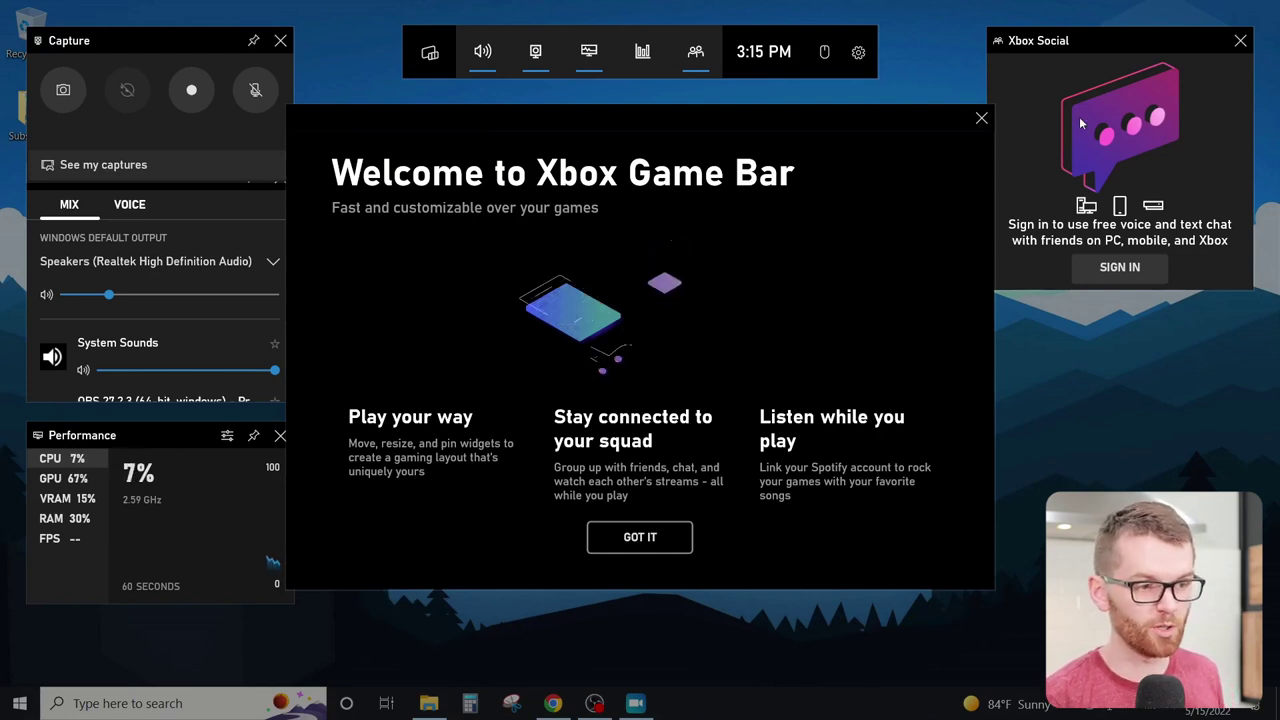
click(980, 120)
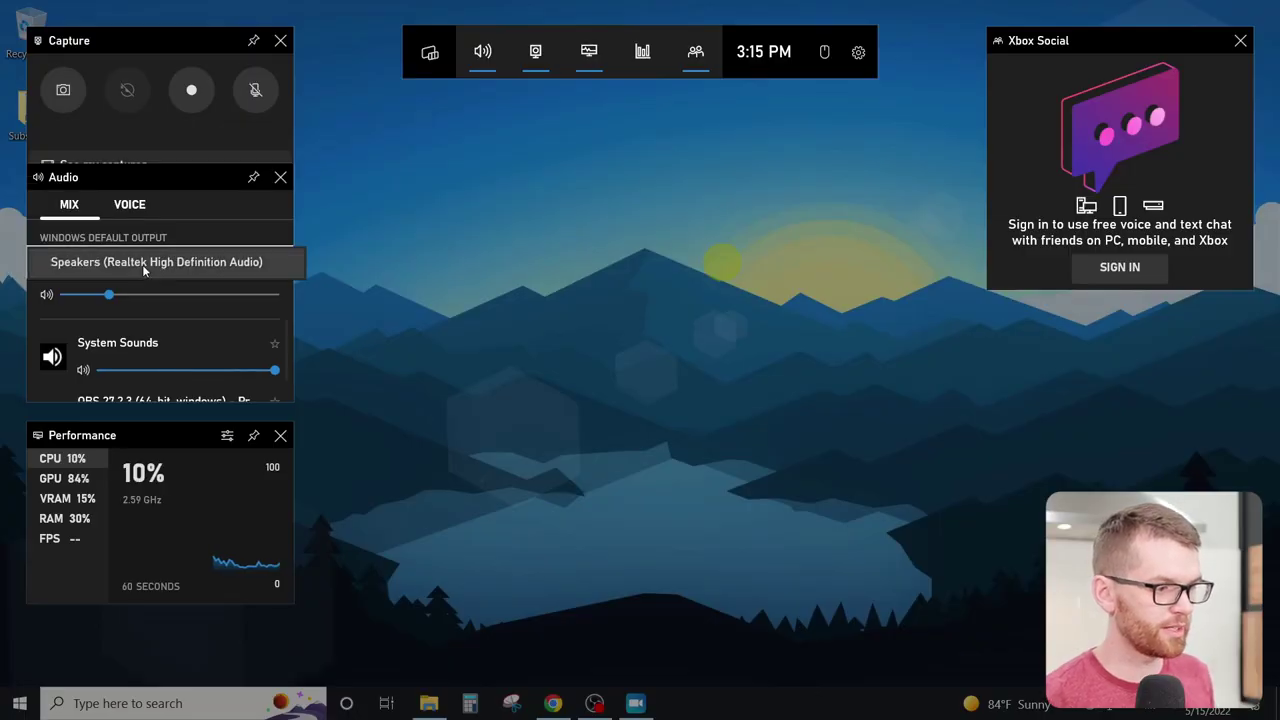
click(142, 264)
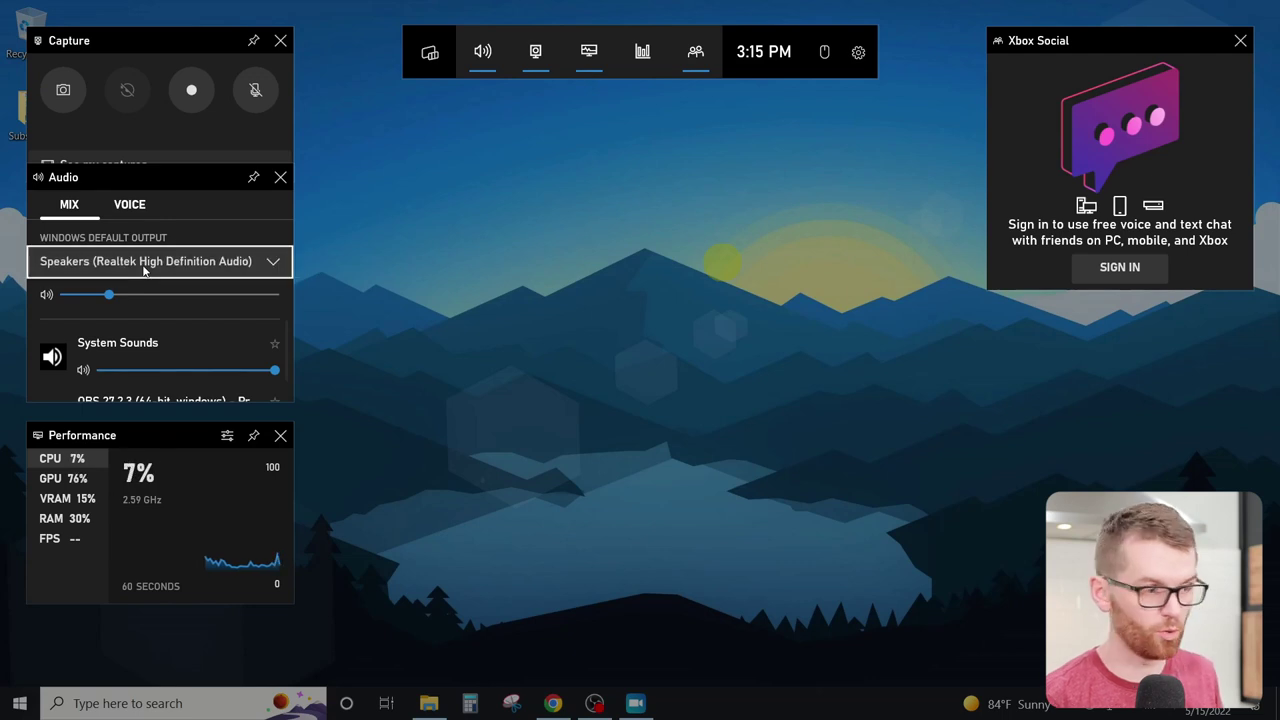
- Set the voice input to Microphone (Realtek Audio USB), then start a screen recording with Win+Alt+R
click(135, 205)
click(178, 264)
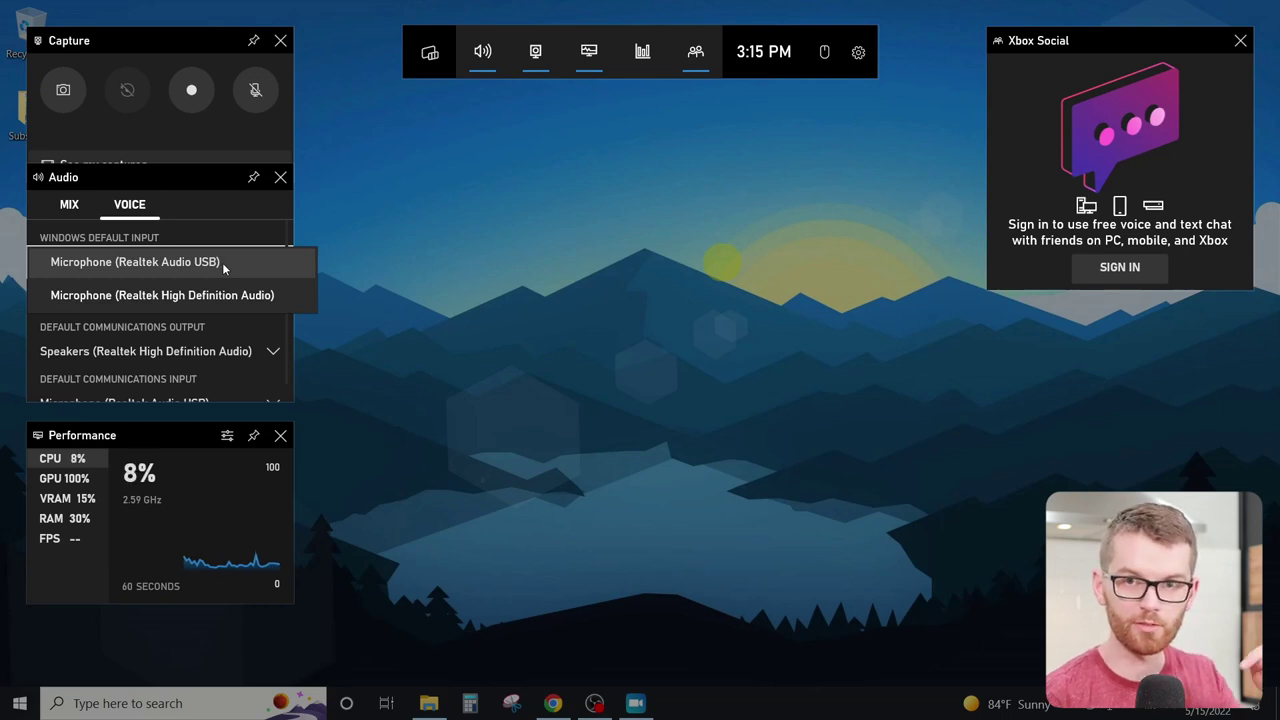
click(222, 264)
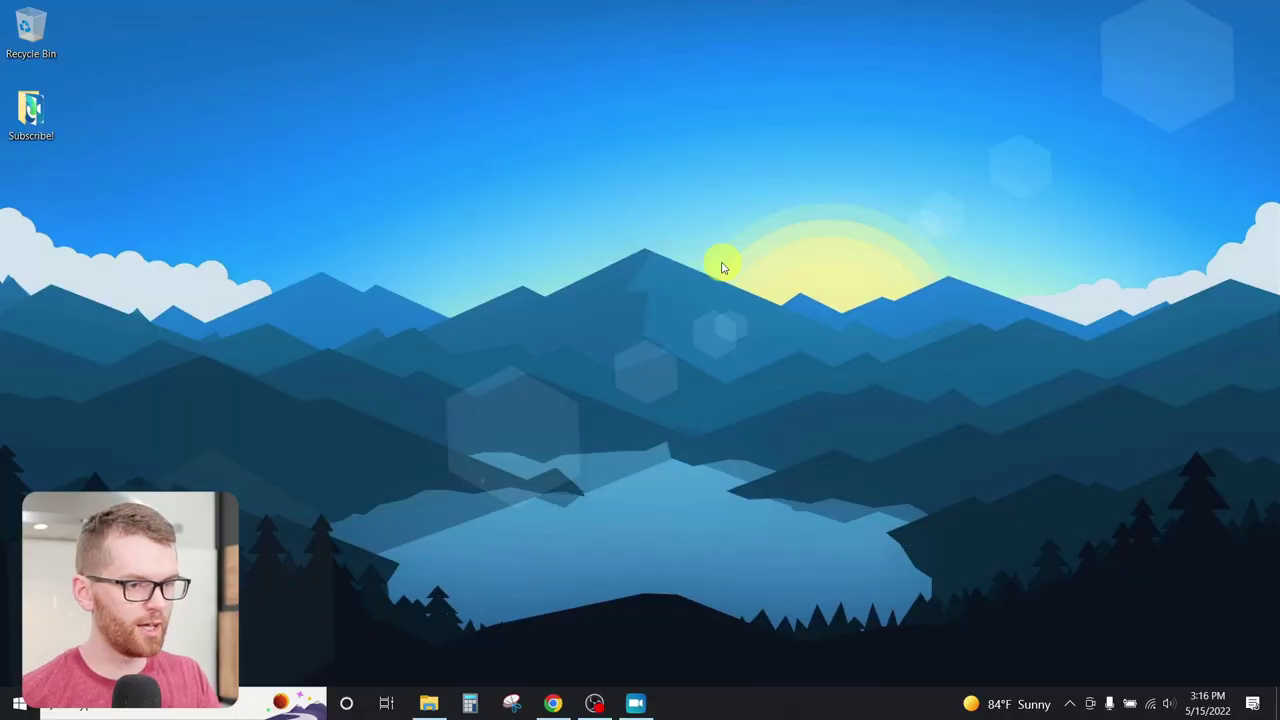
key(super+alt+r)
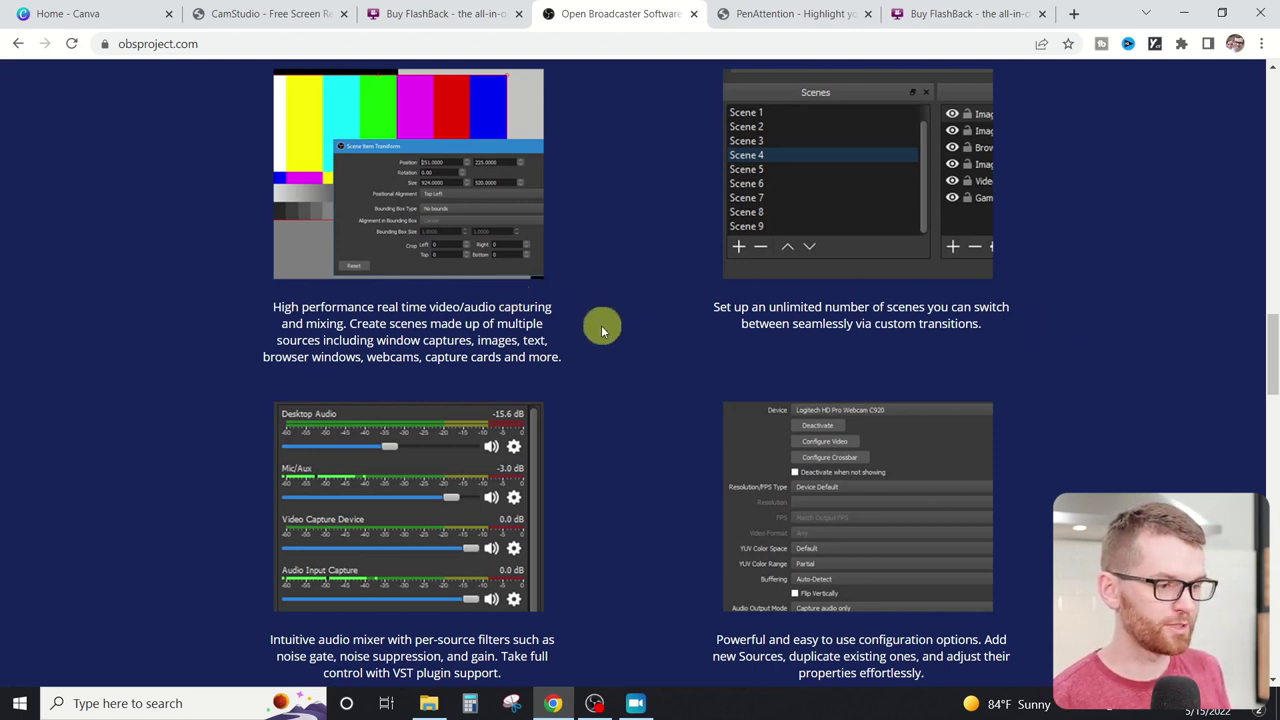
- Scroll through the OBS features down to the Settings panel and modular Dock UI descriptions
scroll(601, 330, down, 3)
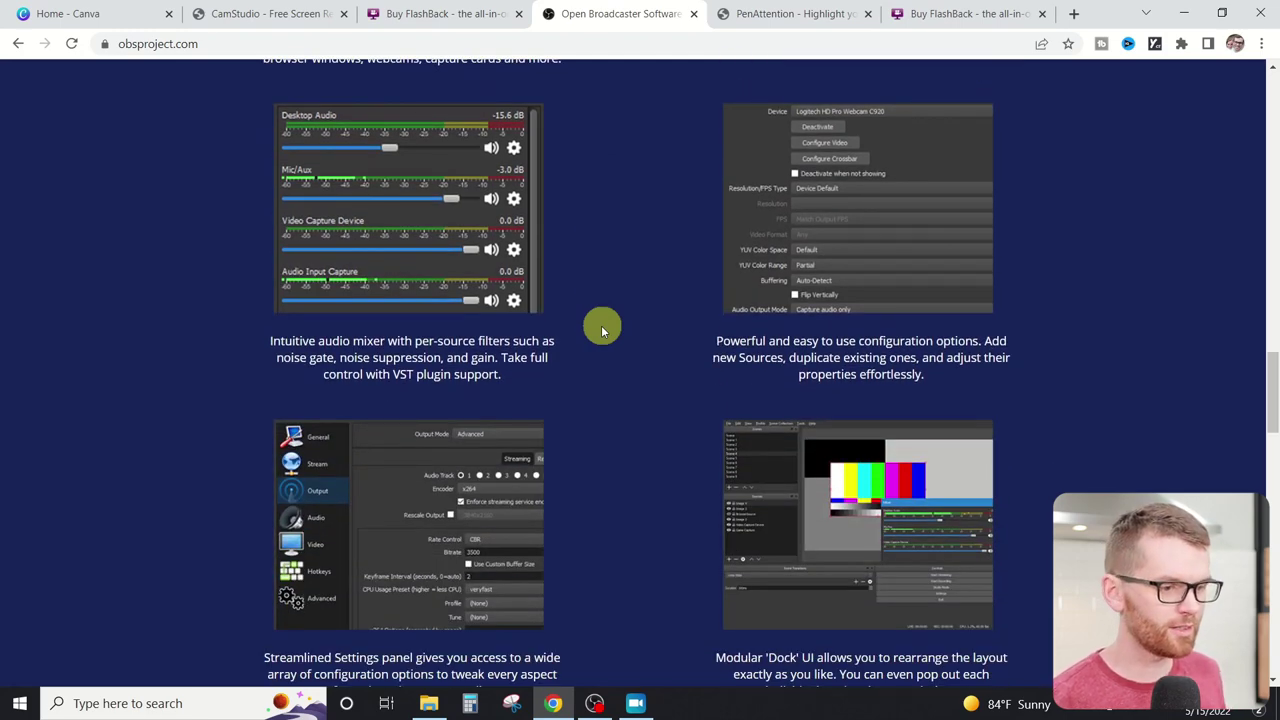
scroll(601, 330, down, 3)
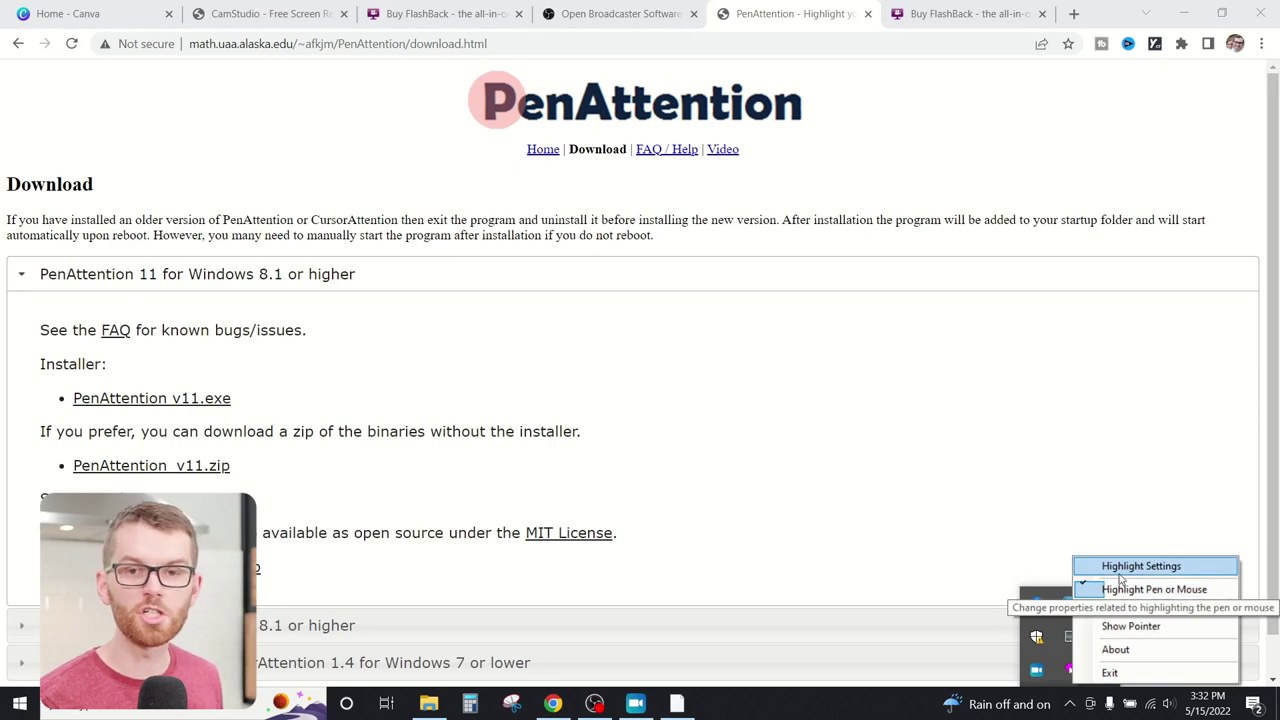
- Open PenAttention's Highlight Settings to show the yellow circle highlight with opacity and radius sliders
click(1118, 567)
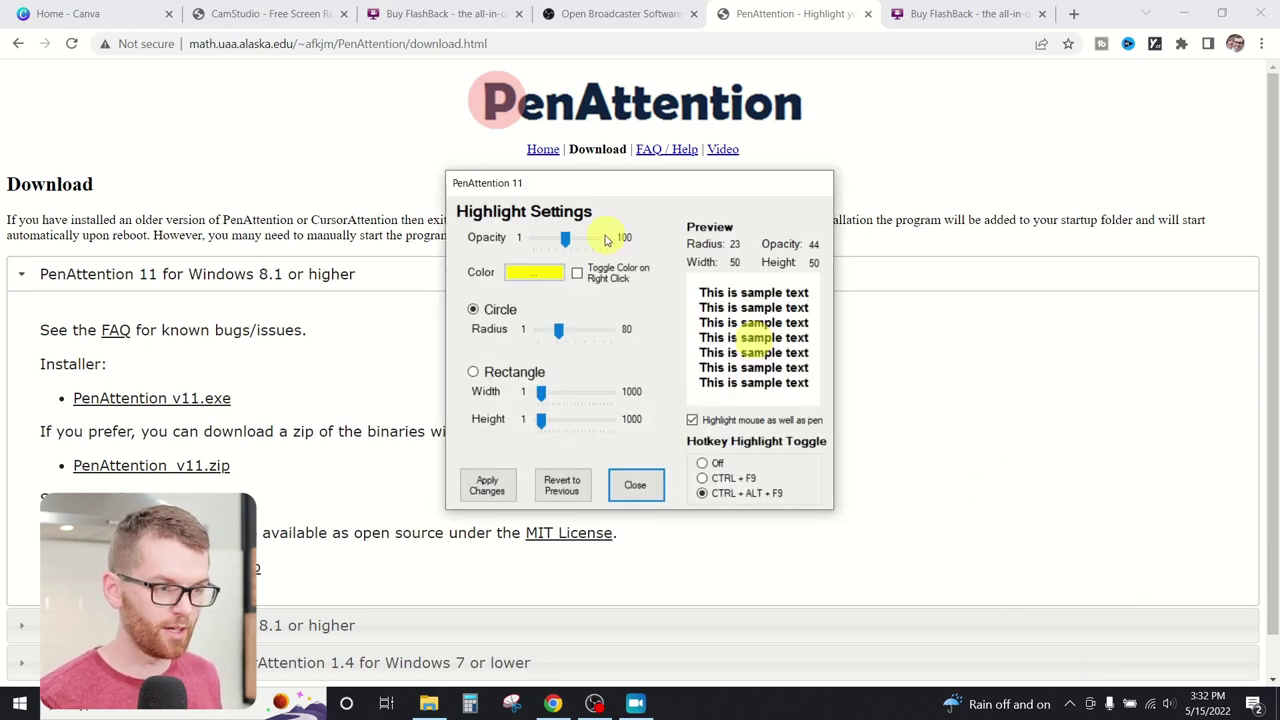